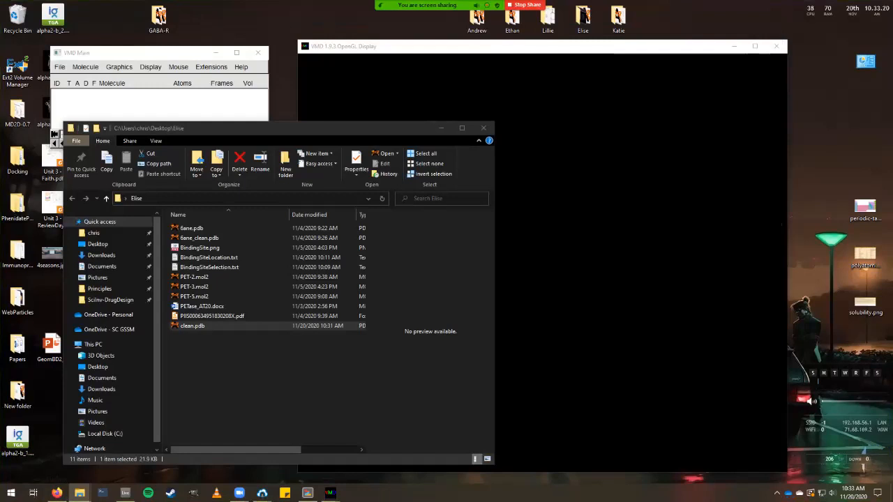
# Move the Elise folder window below VMD and drag 6ane_clean.pdb into the VMD display.
pyautogui.moveTo(369, 133); pyautogui.dragTo(370, 197)
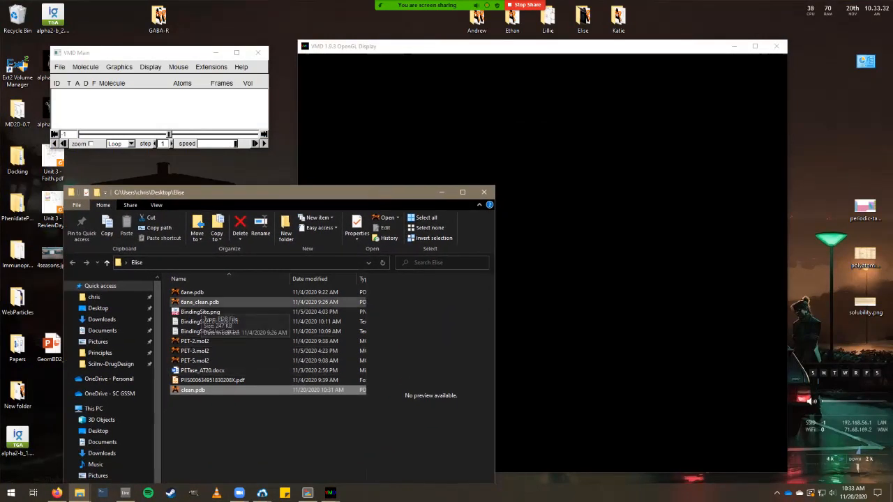
pyautogui.moveTo(287, 196)
pyautogui.mouseDown()
pyautogui.moveTo(144, 384)
pyautogui.moveTo(92, 277)
pyautogui.moveTo(238, 278)
pyautogui.moveTo(296, 262)
pyautogui.moveTo(307, 248)
pyautogui.moveTo(281, 201)
pyautogui.mouseUp()
pyautogui.click(192, 303)
pyautogui.moveTo(191, 302); pyautogui.dragTo(537, 312)
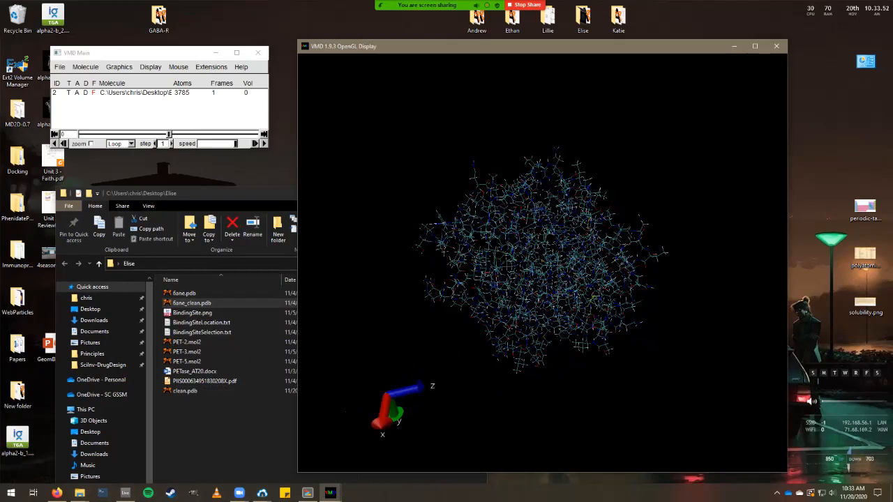
# Rotate the 6ane_clean protein to a new orientation and turn the Display > Axes indicator off.
pyautogui.moveTo(543, 262); pyautogui.dragTo(600, 260)
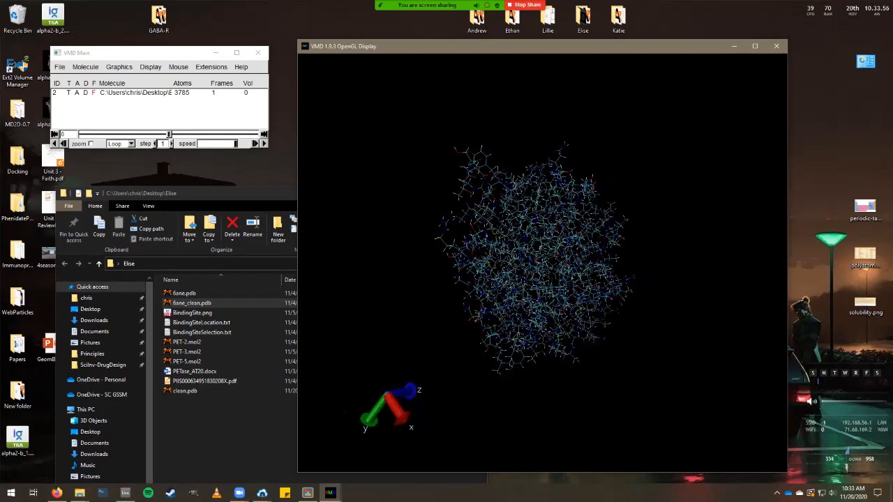
pyautogui.moveTo(542, 262); pyautogui.dragTo(579, 244)
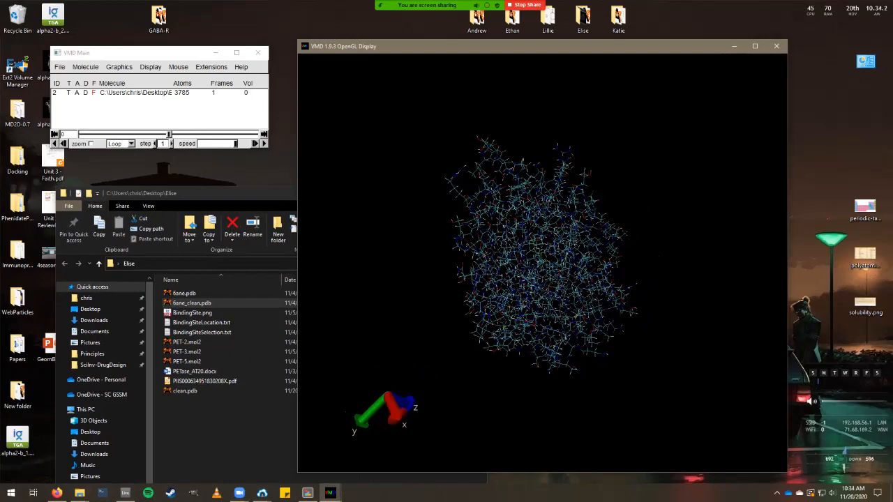
pyautogui.click(178, 67)
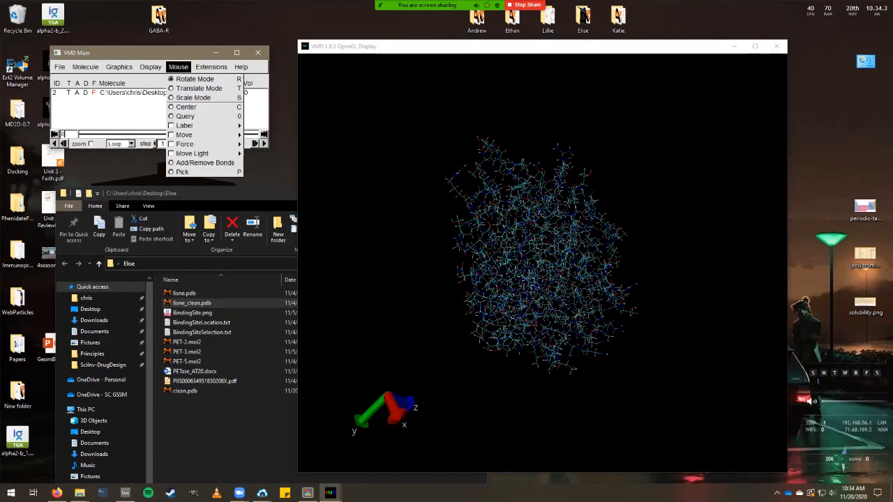
pyautogui.moveTo(151, 67)
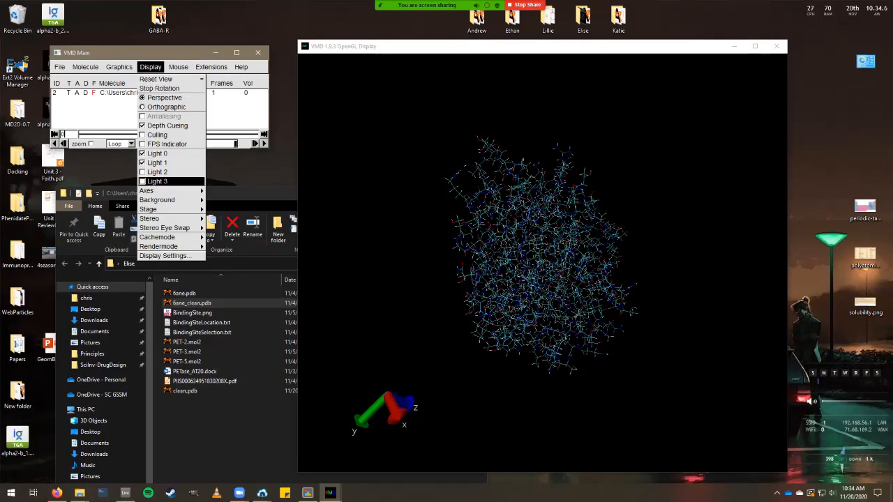
pyautogui.moveTo(160, 191)
pyautogui.click(221, 190)
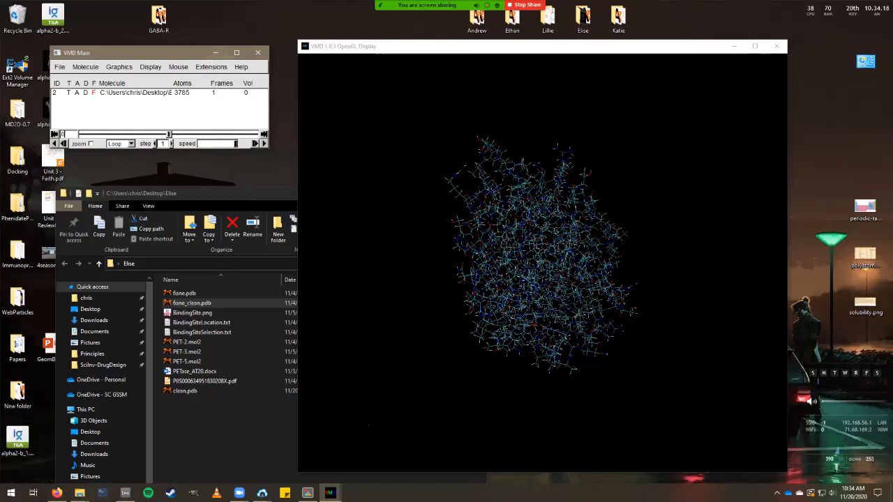
# Bring up the Graphics > Colors window and move it down and to the right.
pyautogui.click(119, 67)
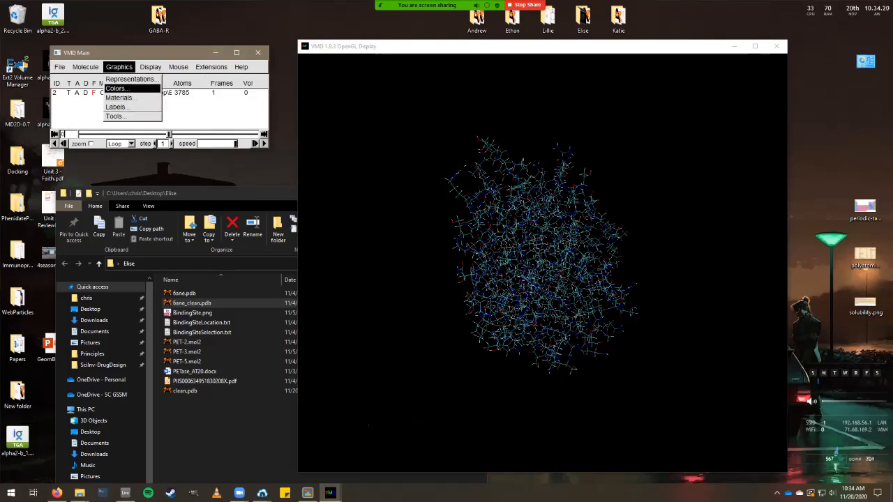
pyautogui.click(122, 89)
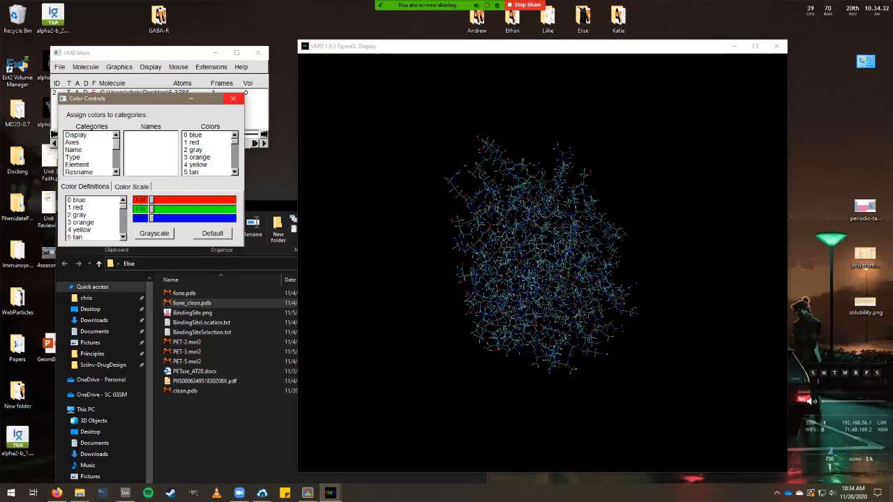
pyautogui.hotkey('alt', 'F4')
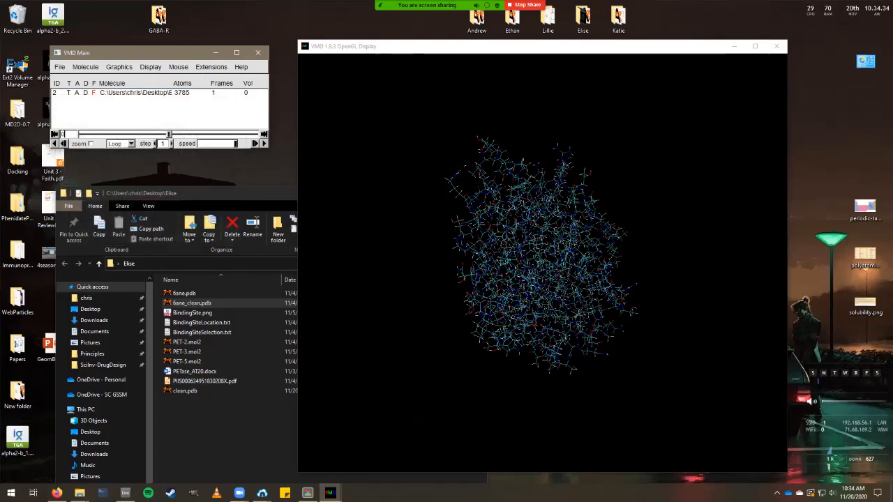
pyautogui.click(119, 66)
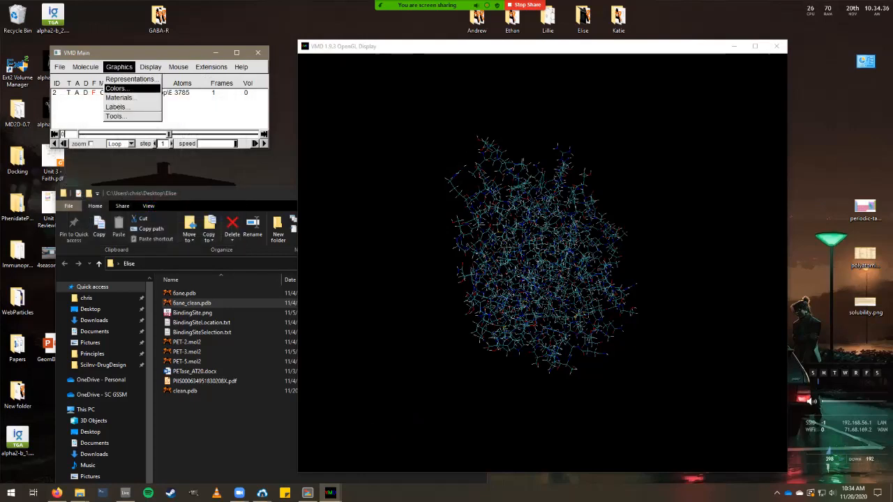
pyautogui.click(115, 88)
pyautogui.moveTo(94, 99); pyautogui.dragTo(117, 116)
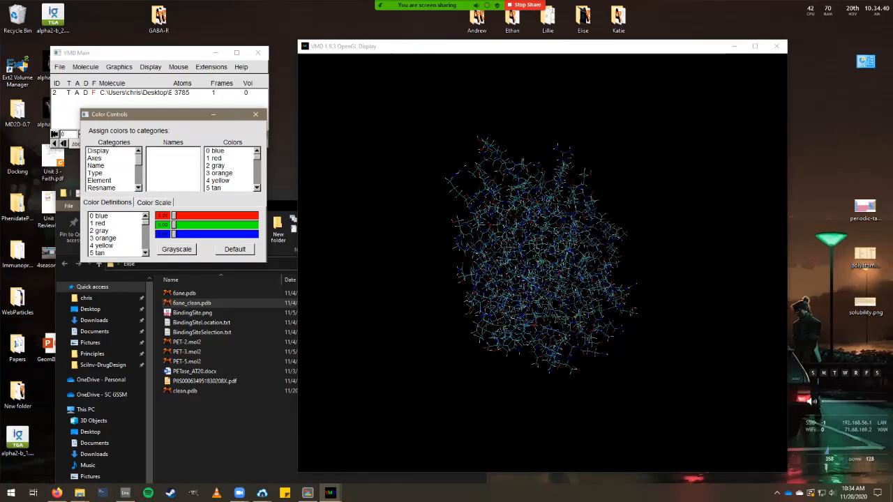
# Set the Display Background colour to 8 white, close Color Controls, and rotate the protein.
pyautogui.click(97, 151)
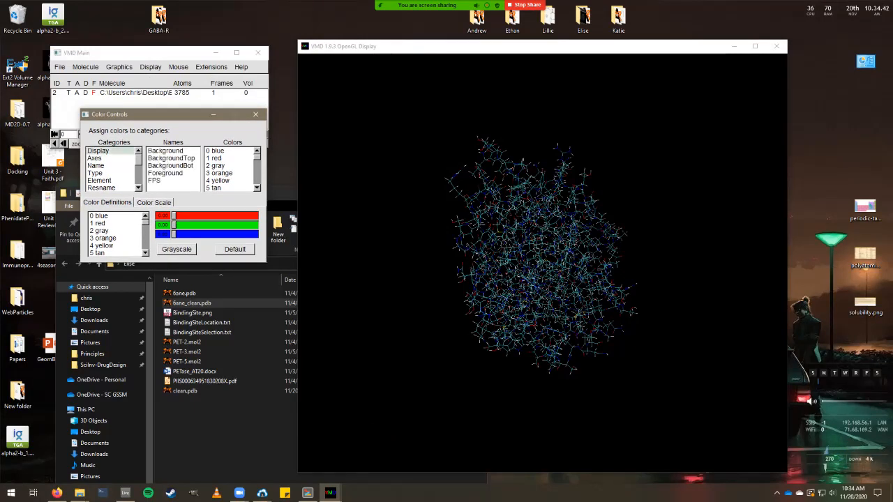
pyautogui.click(166, 151)
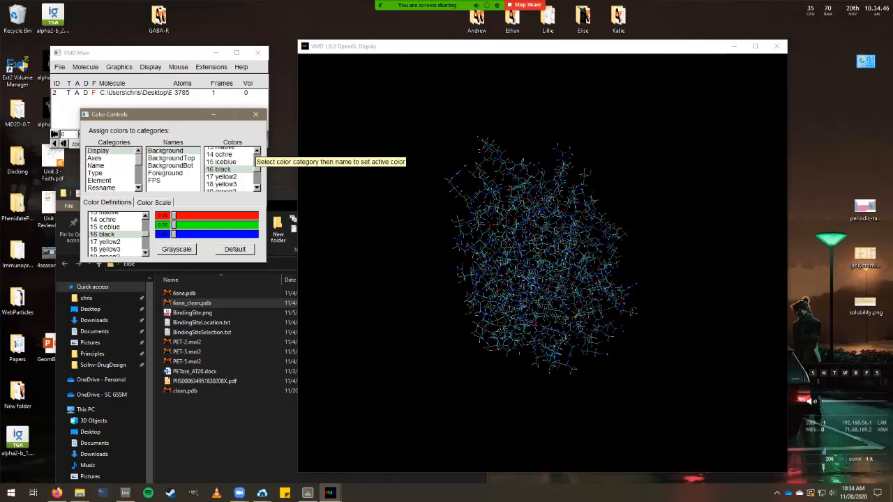
pyautogui.scroll(3, 230, 169)
pyautogui.scroll(3, 231, 168)
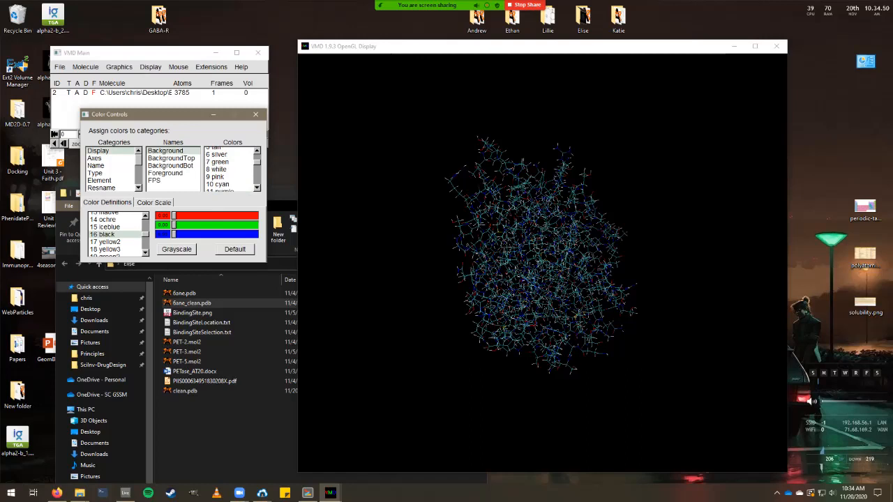
pyautogui.click(218, 168)
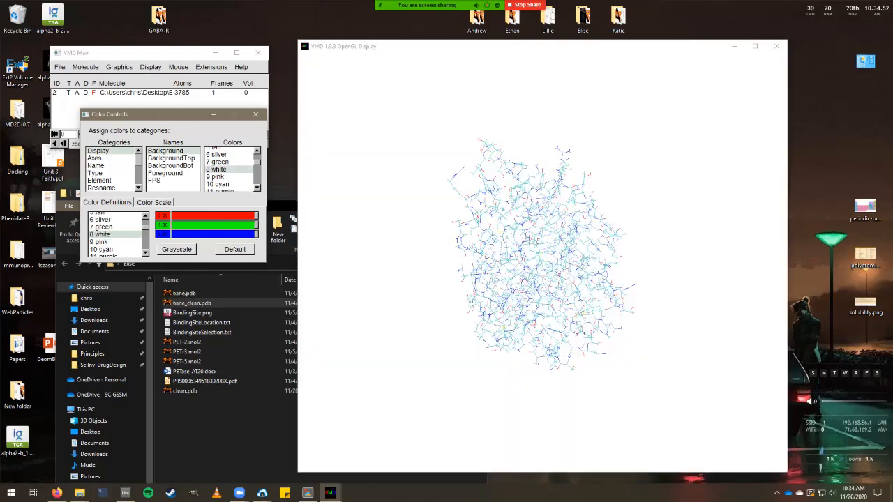
pyautogui.click(255, 113)
pyautogui.moveTo(530, 279); pyautogui.dragTo(593, 286)
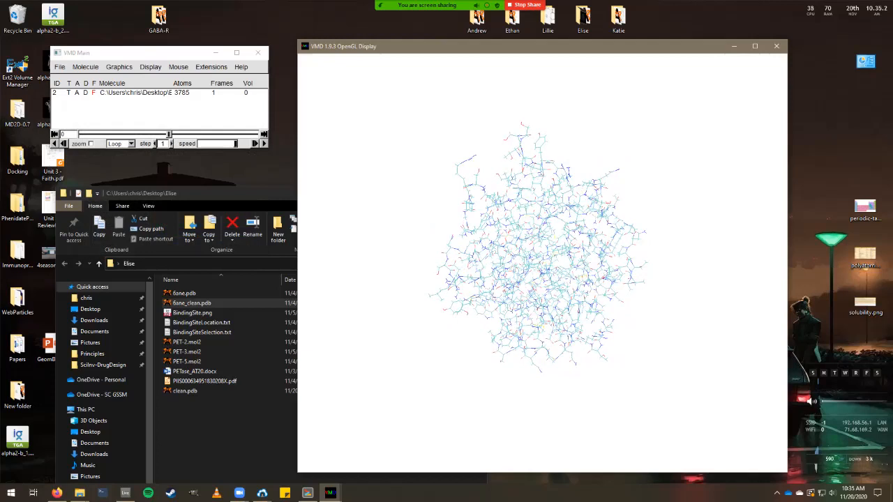
# Change the protein's drawing method to NewCartoon in Graphical Representations and zoom in.
pyautogui.click(118, 66)
pyautogui.click(136, 74)
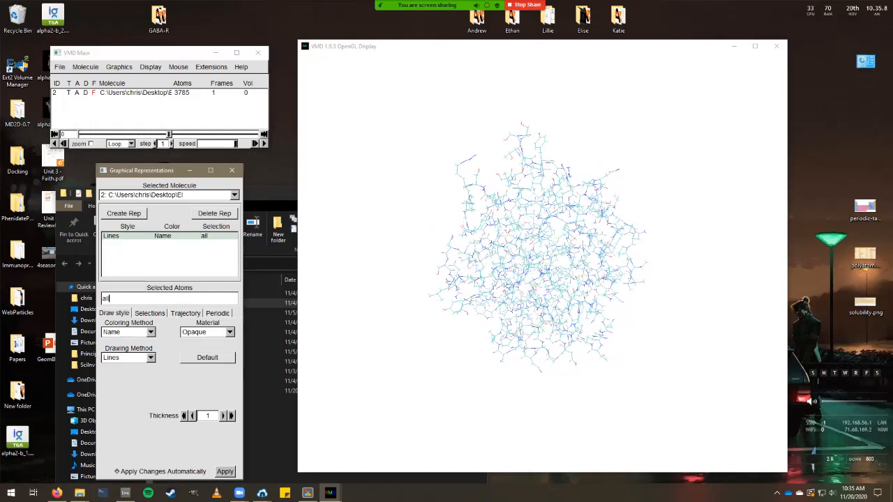
pyautogui.click(129, 357)
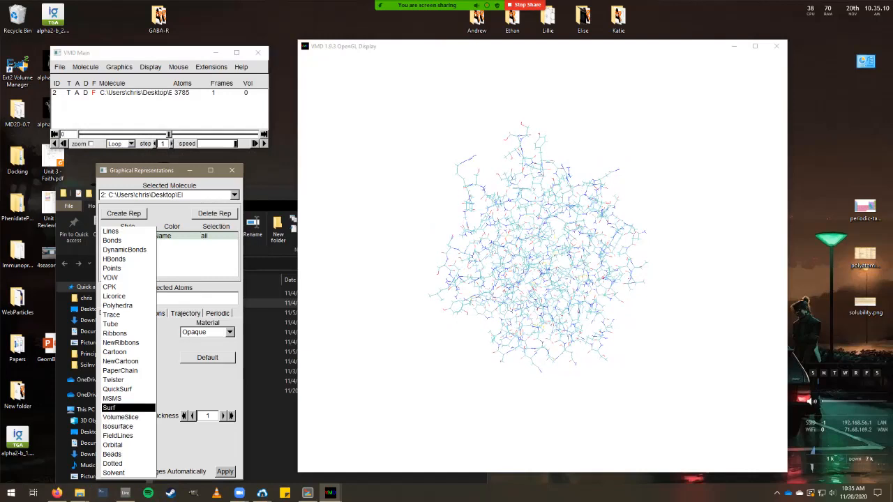
pyautogui.press('Escape')
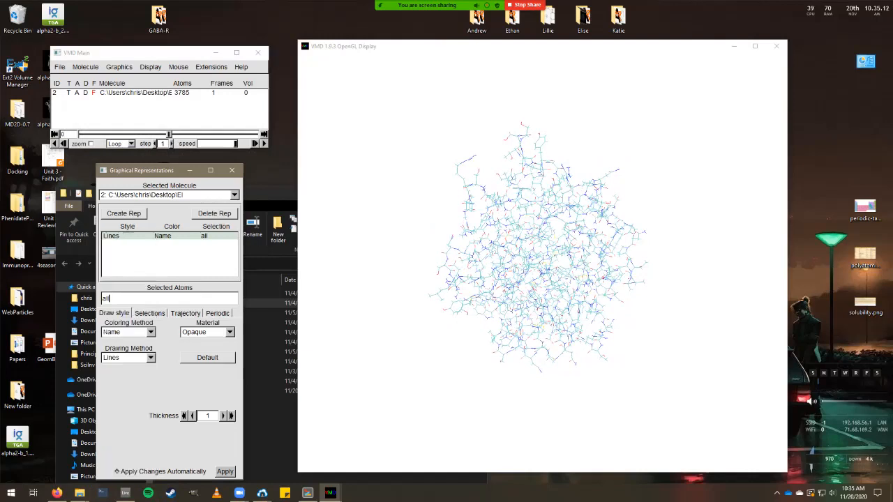
pyautogui.click(128, 357)
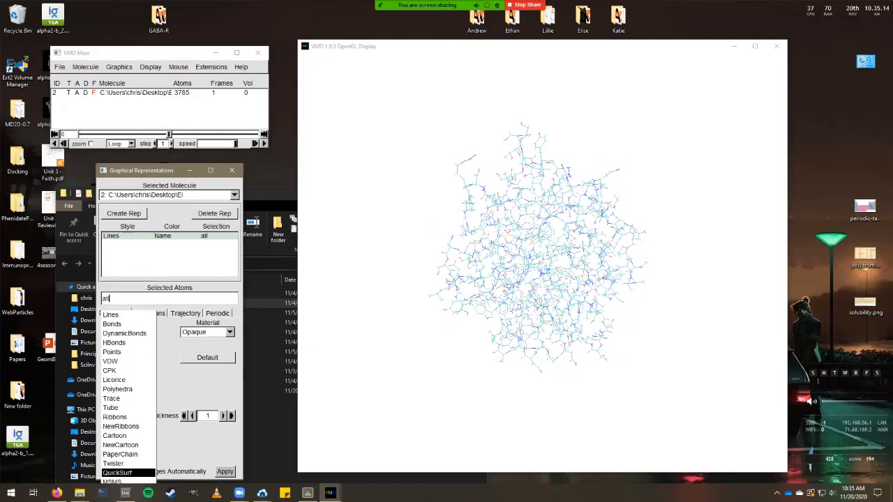
pyautogui.press('Return')
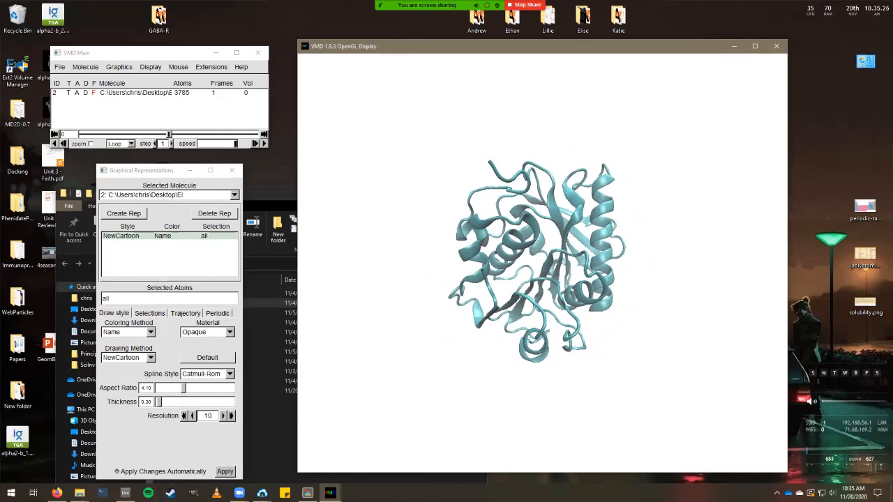
pyautogui.scroll(2, 535, 256)
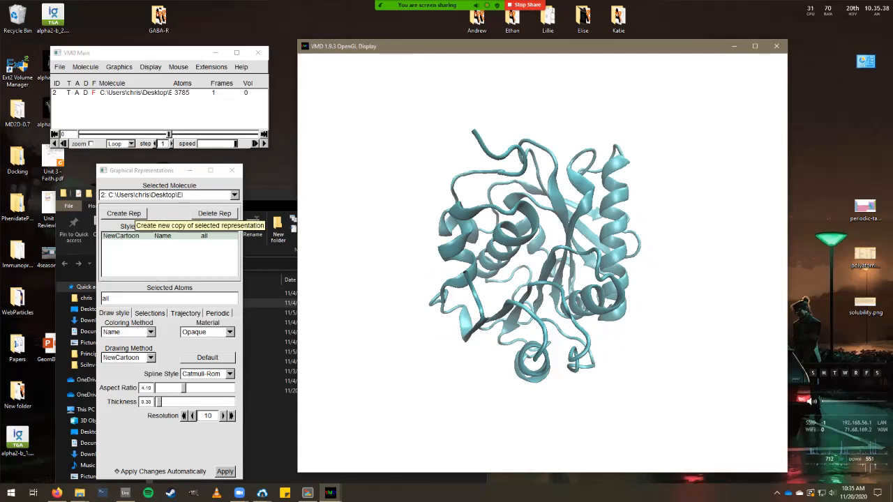
pyautogui.click(123, 214)
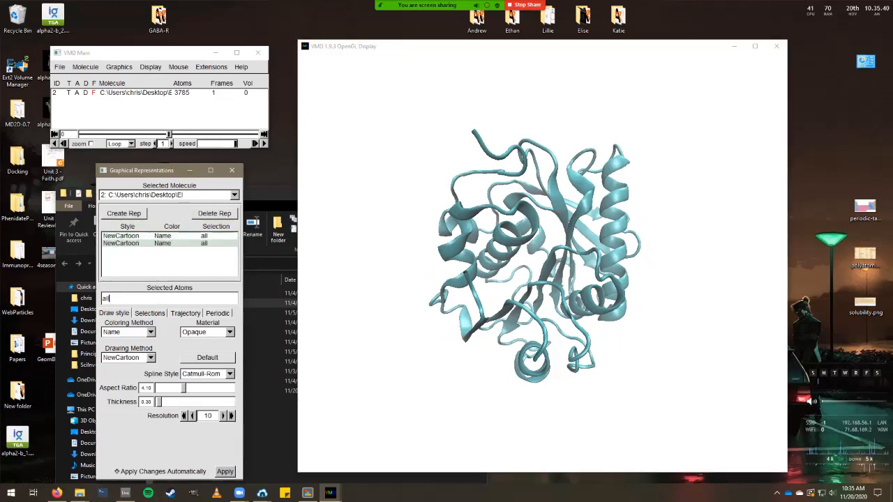
pyautogui.click(129, 358)
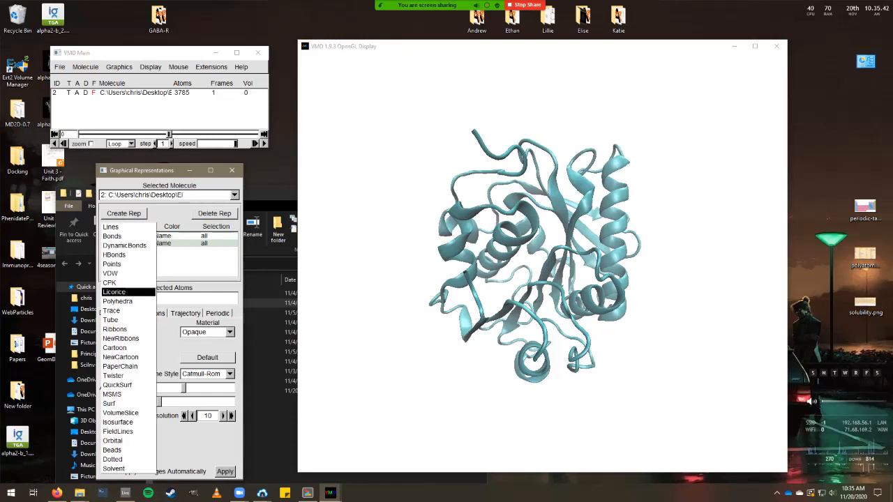
pyautogui.click(114, 292)
pyautogui.press('BackSpace')
pyautogui.hotkey('ctrl', 'v')
pyautogui.press('Return')
pyautogui.moveTo(537, 209); pyautogui.dragTo(544, 293)
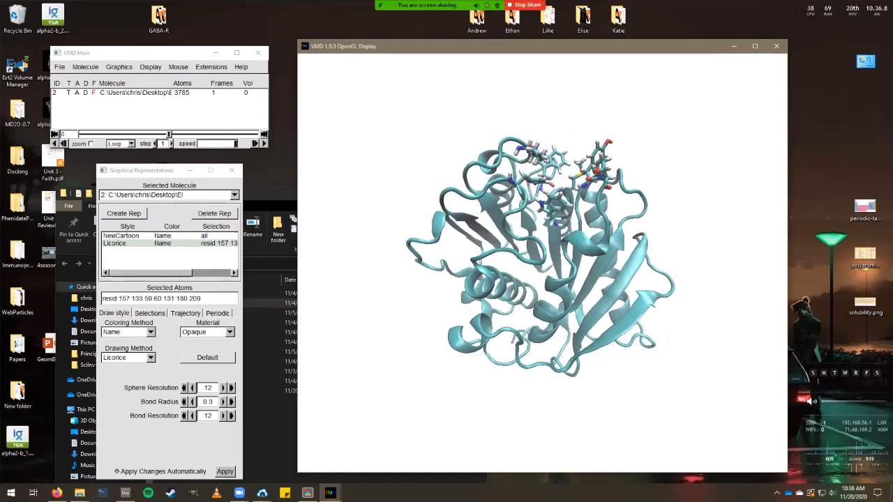
# Rotate and zoom the protein so the licorice binding-site residues at its top face the viewer.
pyautogui.moveTo(202, 298); pyautogui.dragTo(117, 298)
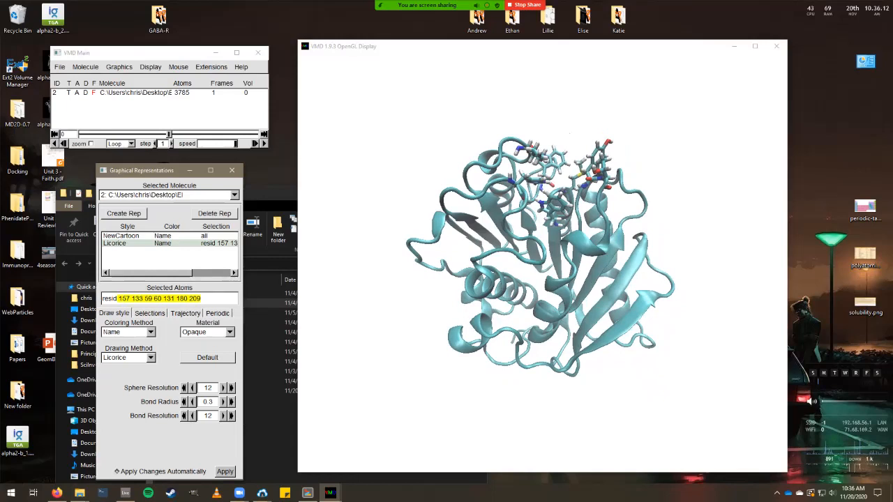
pyautogui.moveTo(530, 265); pyautogui.dragTo(561, 269)
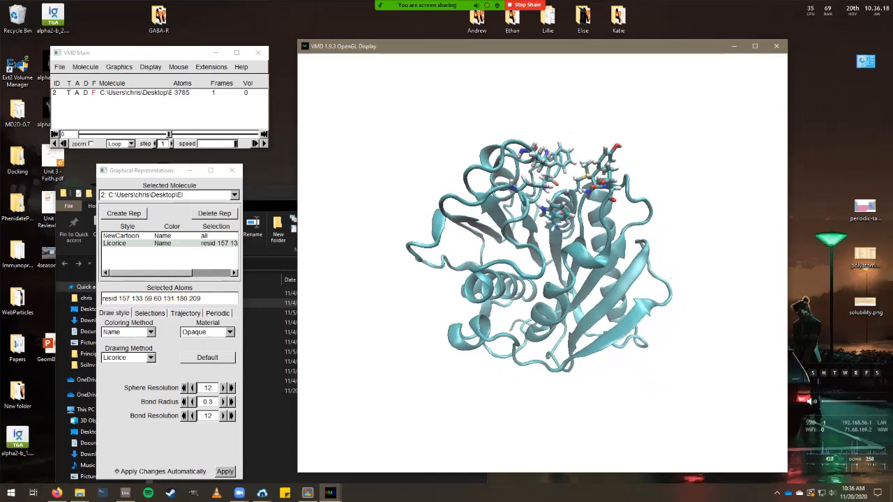
pyautogui.press('Right')
pyautogui.press('Right')
pyautogui.press('Right')
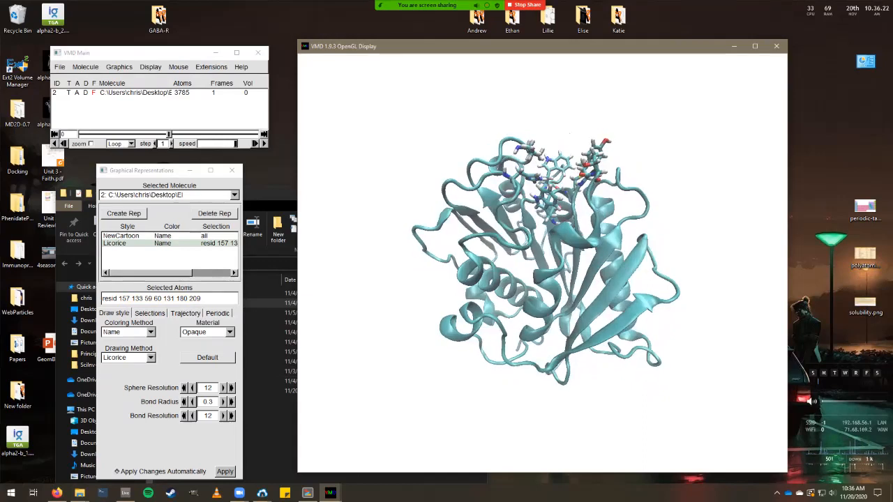
pyautogui.scroll(1, 543, 262)
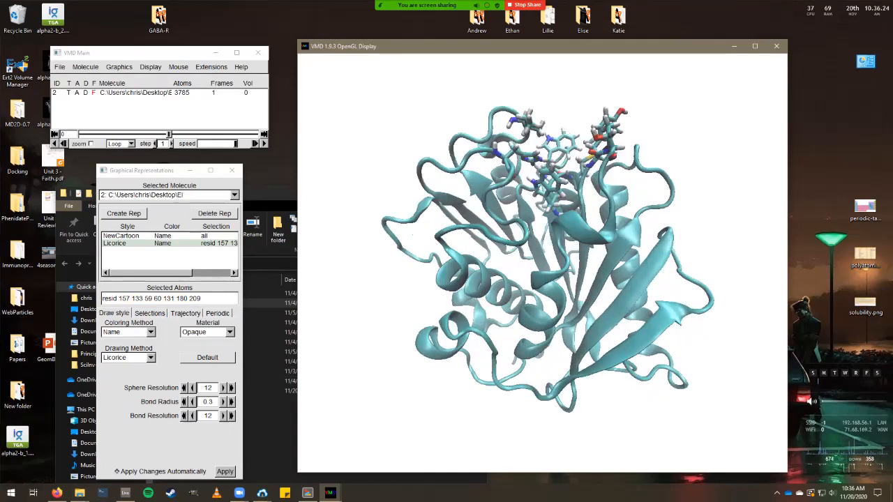
pyautogui.scroll(-1, 543, 263)
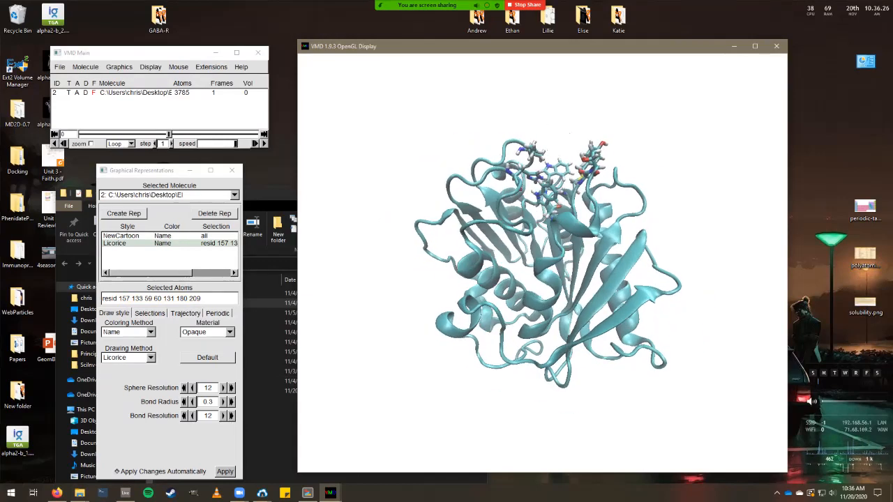
pyautogui.moveTo(542, 262); pyautogui.dragTo(570, 275)
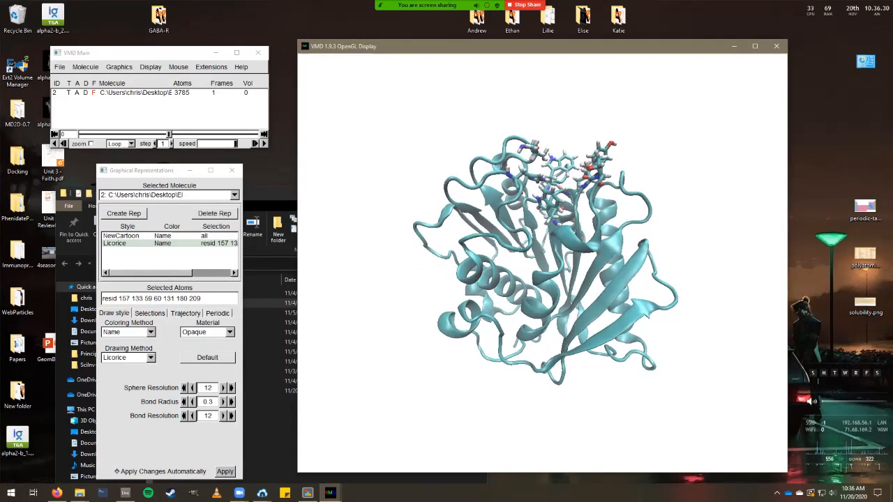
pyautogui.scroll(2, 548, 258)
pyautogui.scroll(2, 549, 255)
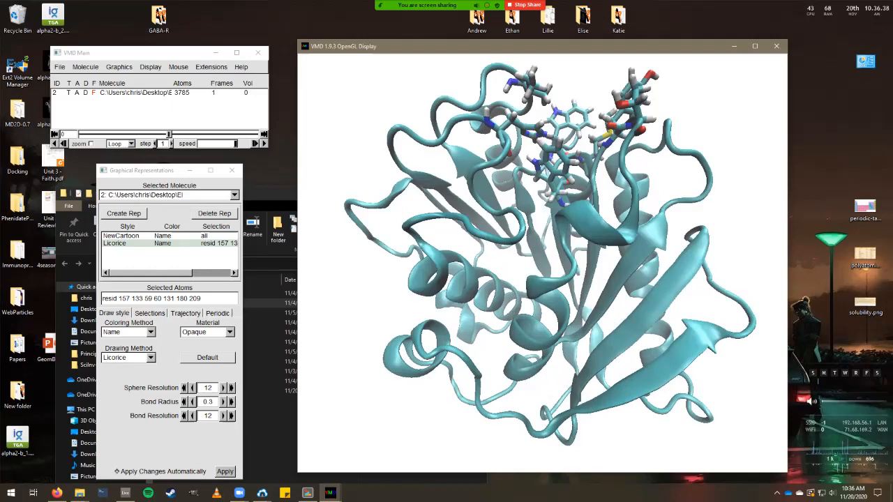
pyautogui.scroll(-1, 542, 263)
pyautogui.scroll(-1, 547, 258)
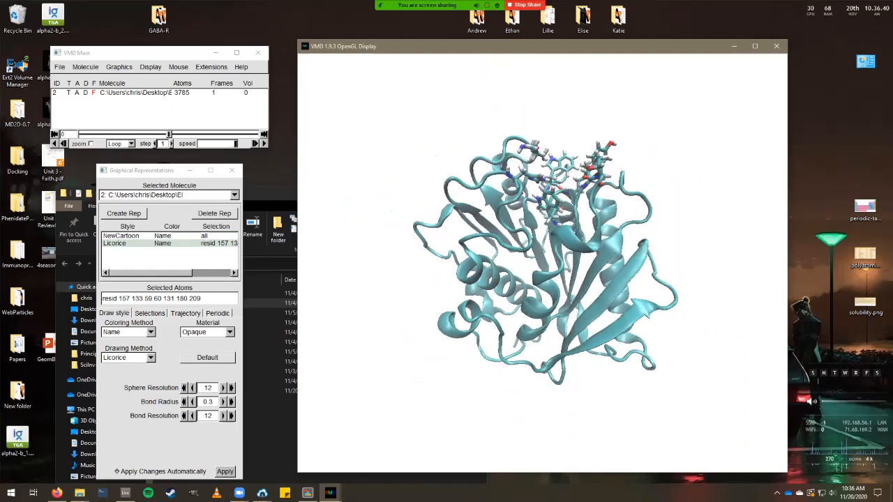
pyautogui.scroll(1, 547, 258)
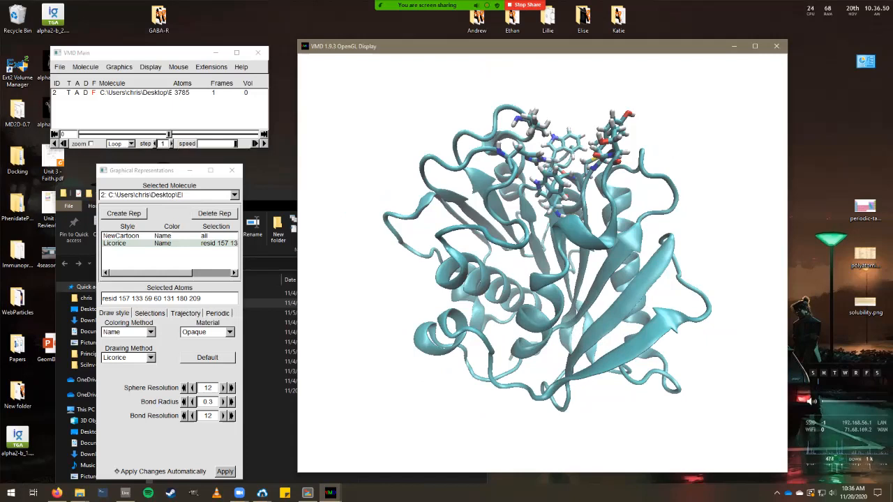
pyautogui.click(150, 66)
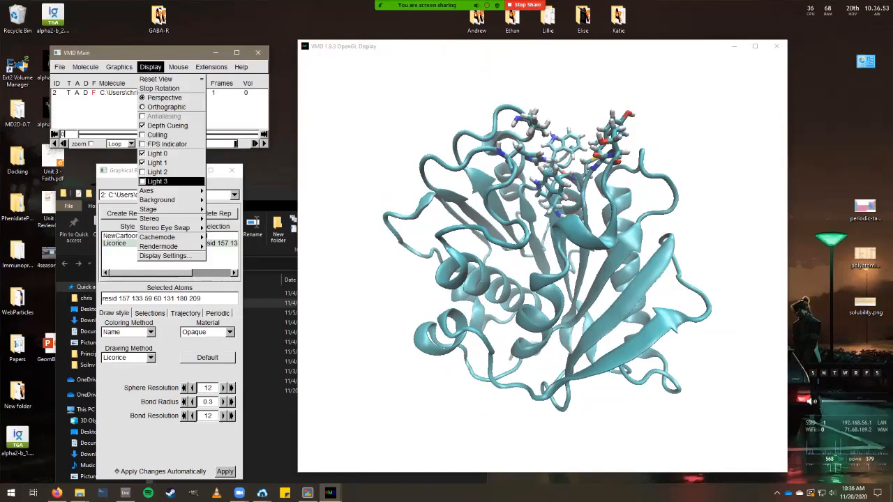
# Turn ambient occlusion on in Display Settings, leaving shadows off, then close the window.
pyautogui.click(164, 255)
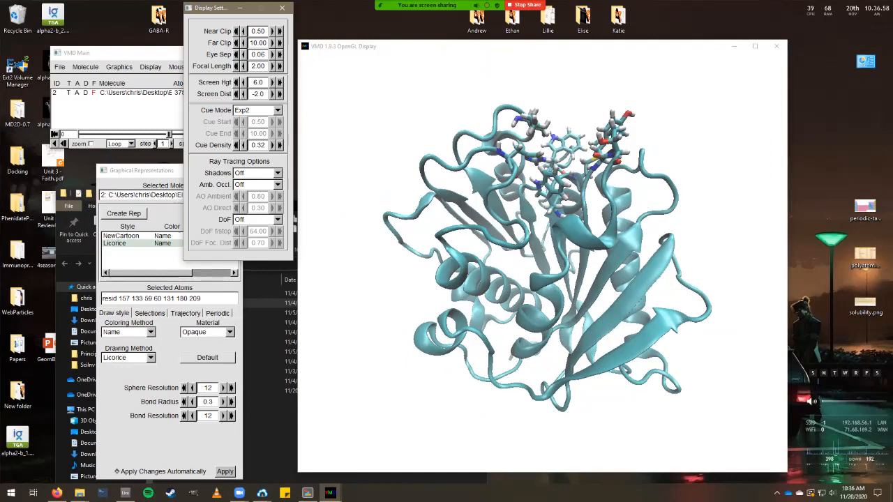
pyautogui.click(277, 173)
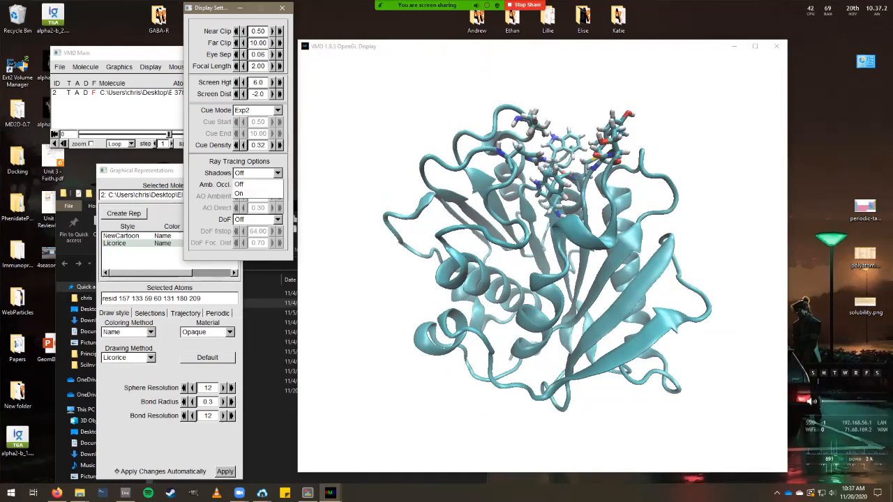
pyautogui.click(239, 193)
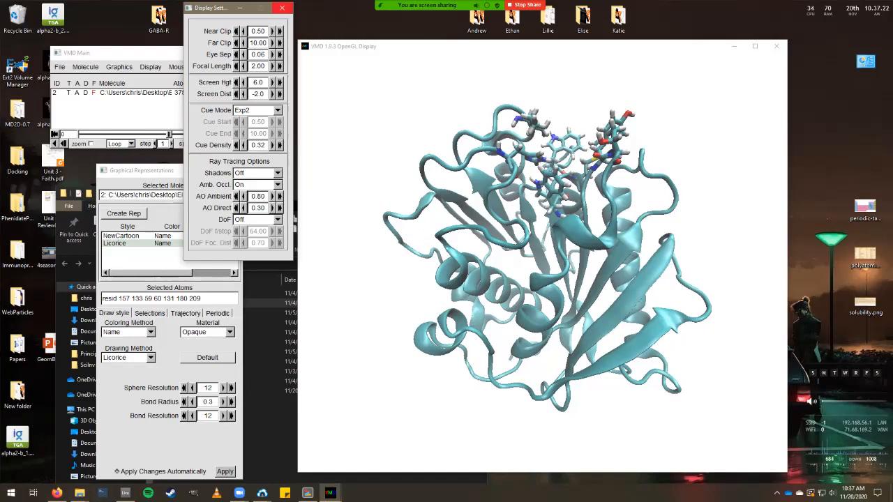
pyautogui.click(282, 8)
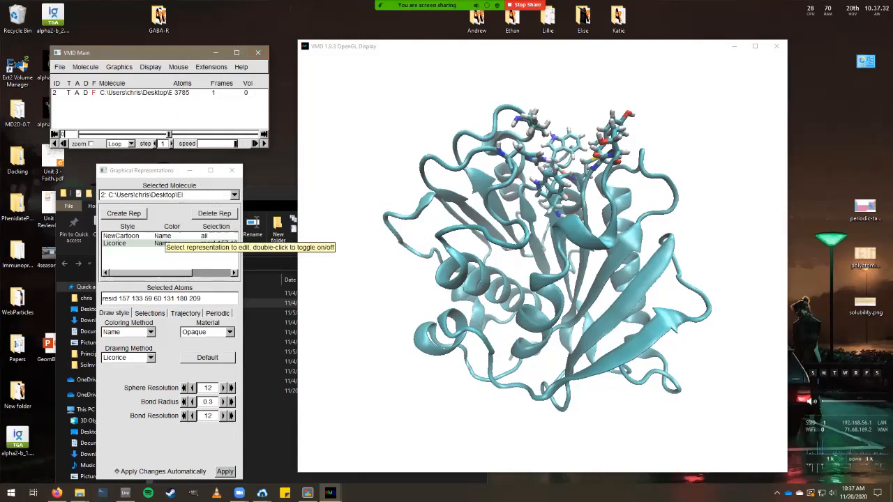
# Set the NewCartoon representation's material to AOChalky.
pyautogui.click(181, 236)
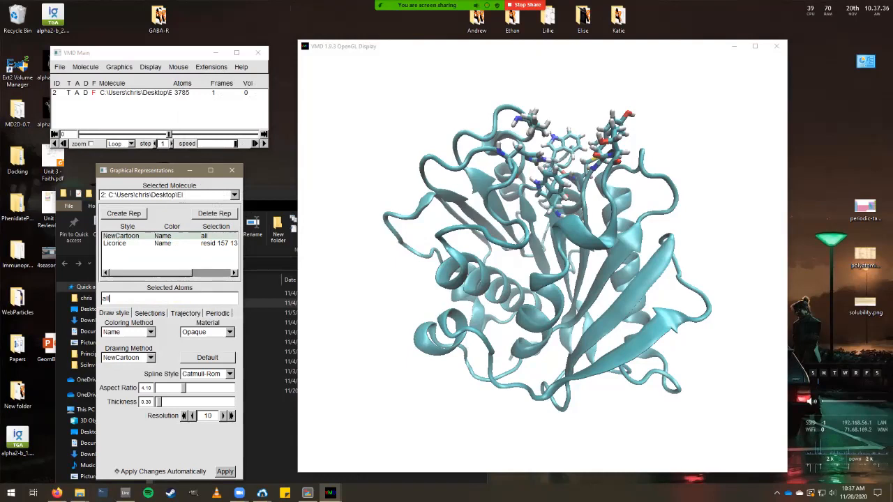
pyautogui.click(208, 332)
pyautogui.press('Escape')
pyautogui.click(207, 332)
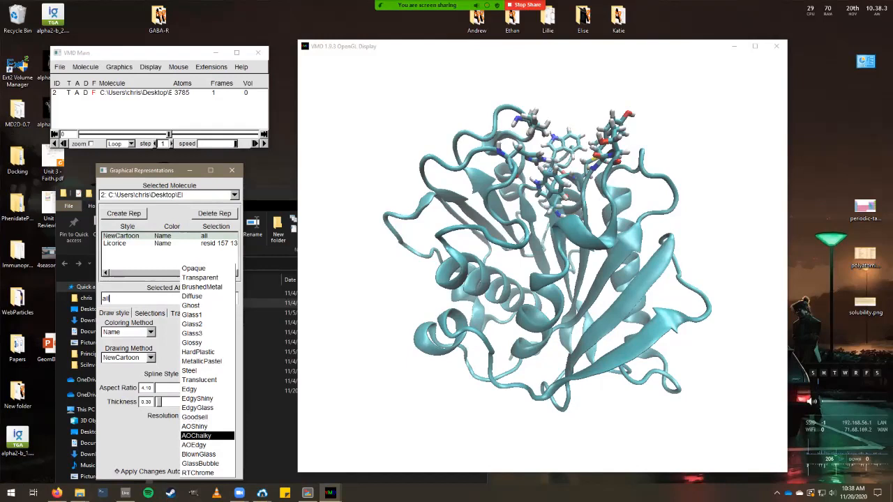
pyautogui.press('Up')
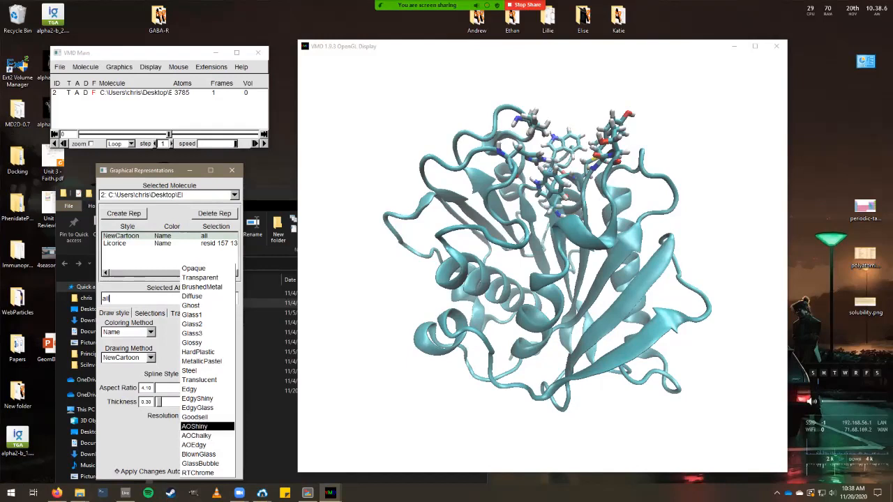
pyautogui.press('Down')
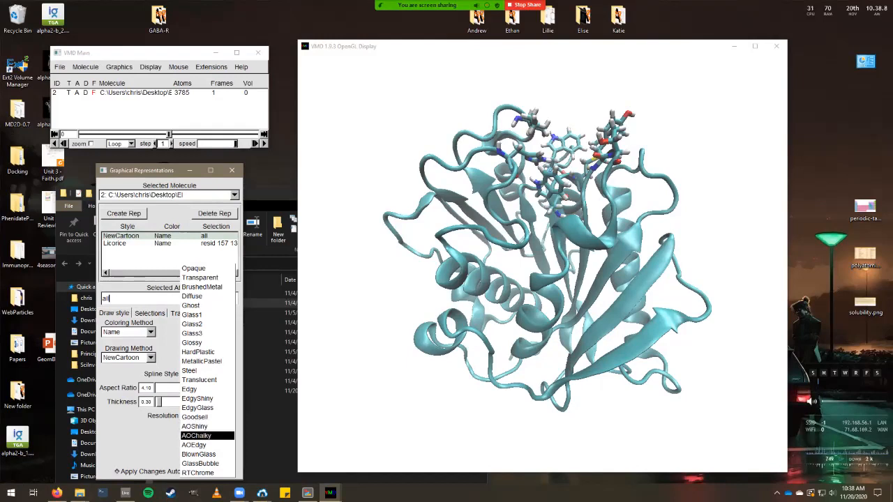
pyautogui.press('Return')
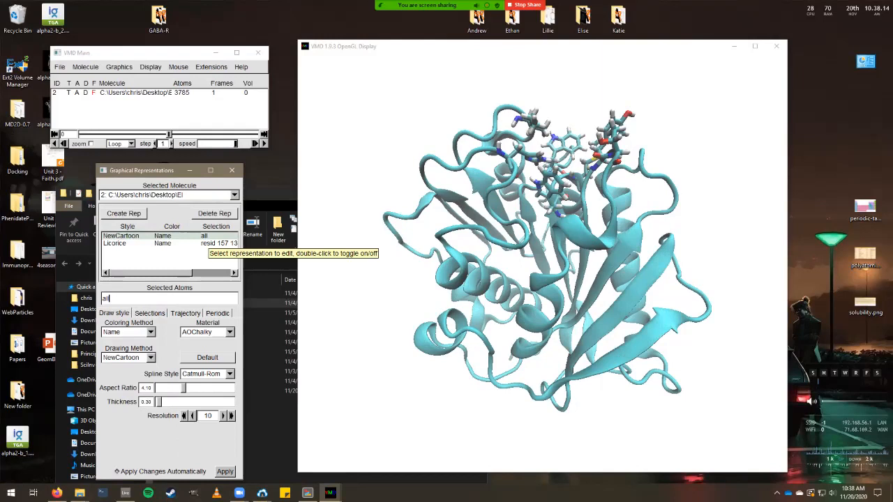
# Set the Licorice representation's material to AOShiny.
pyautogui.click(207, 242)
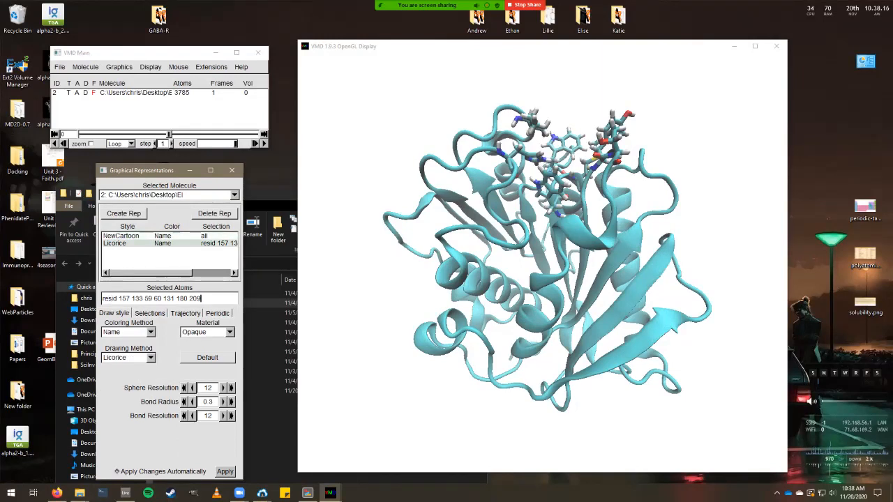
pyautogui.click(207, 332)
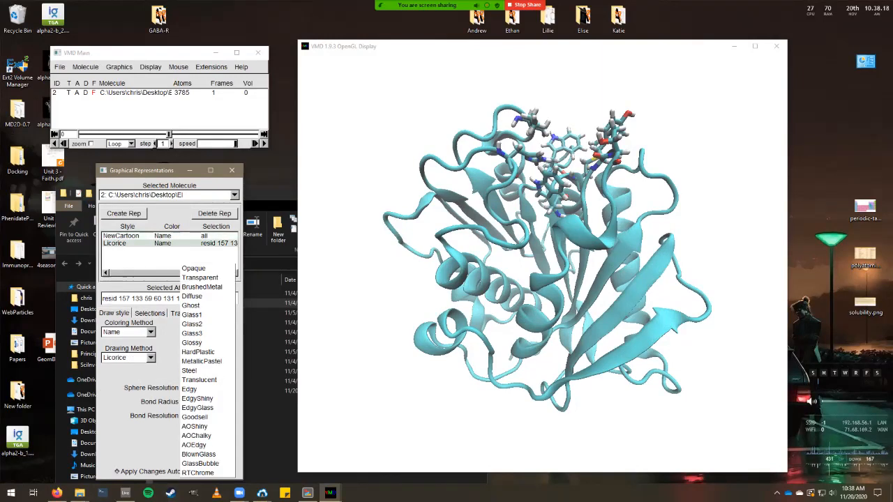
pyautogui.click(208, 480)
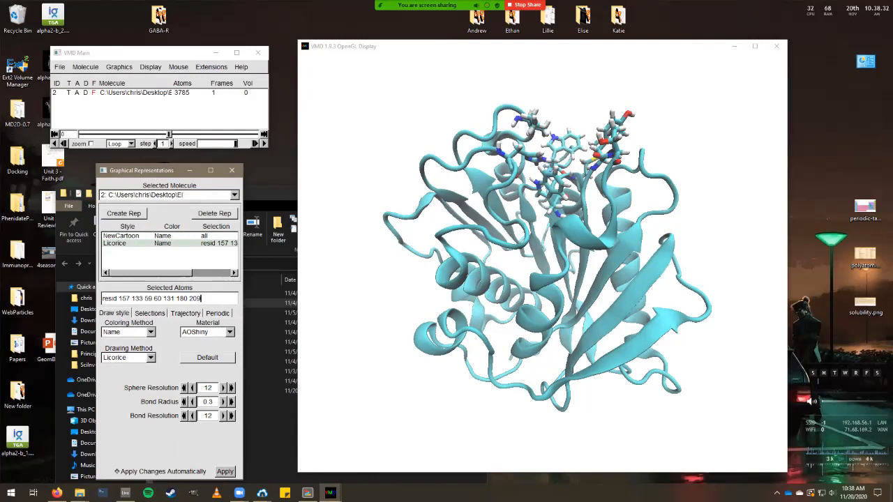
# Open the File Render Controls dialog from the File menu.
pyautogui.click(60, 66)
pyautogui.press('Escape')
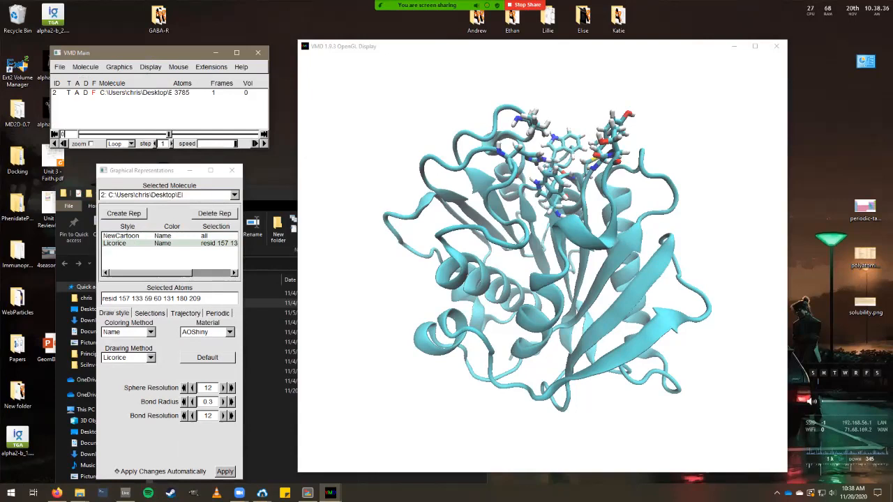
pyautogui.click(59, 66)
pyautogui.click(77, 151)
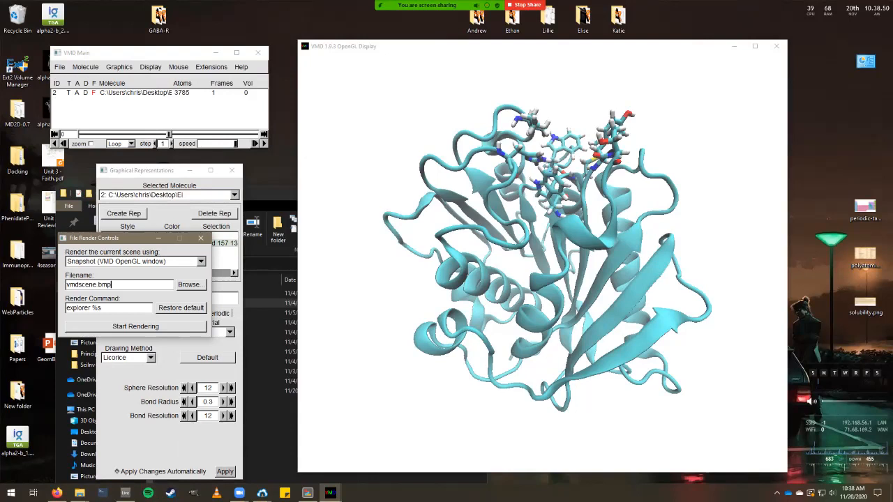
# Choose Tachyon (internal, in-memory rendering) as the renderer.
pyautogui.click(133, 261)
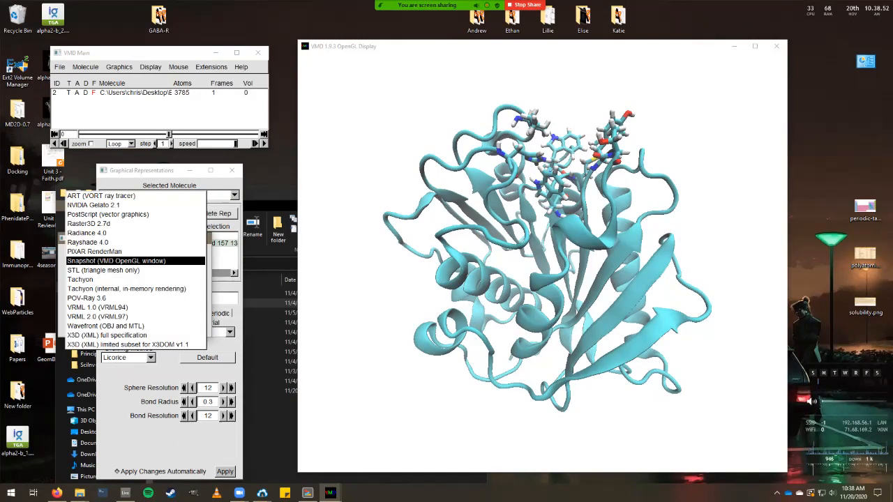
pyautogui.click(132, 261)
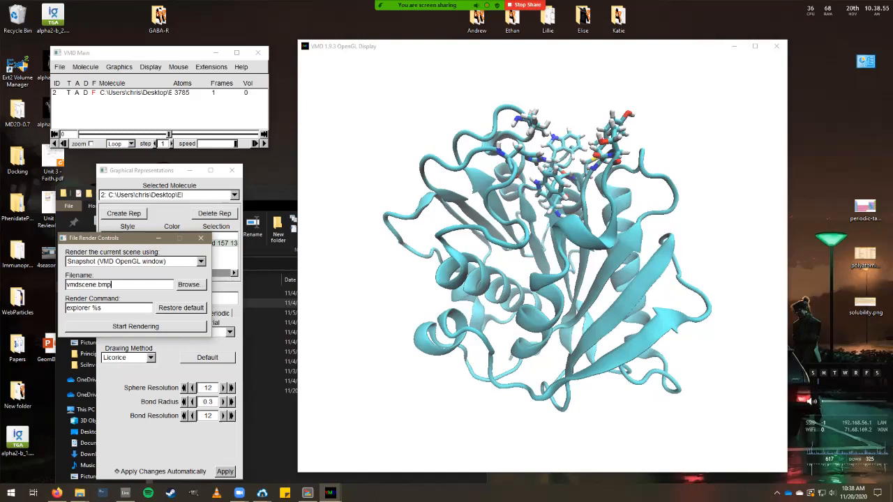
pyautogui.click(132, 261)
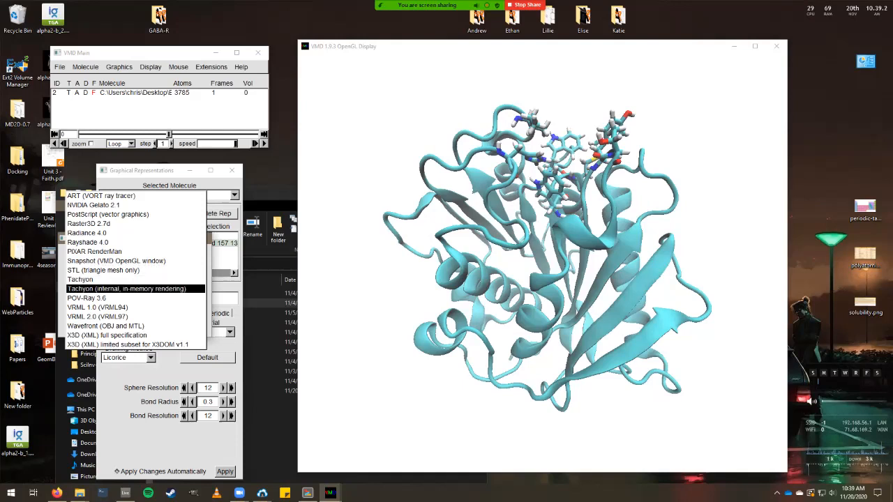
pyautogui.press('Return')
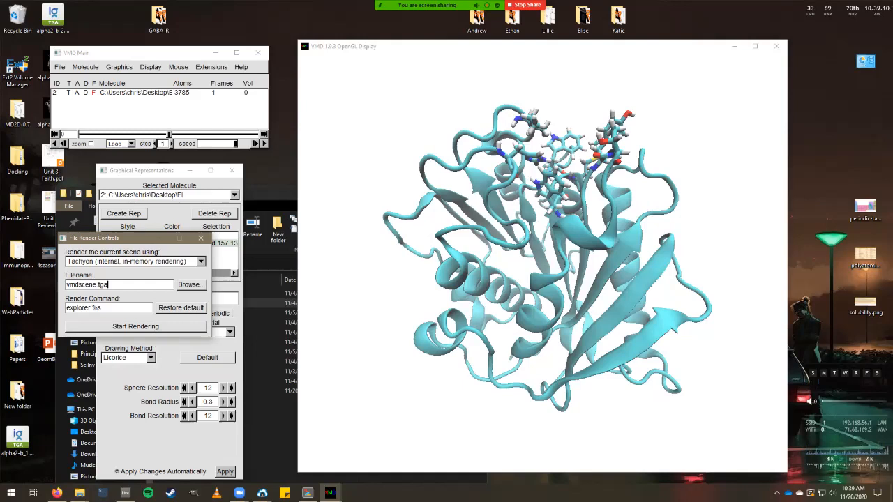
# Select the vmdscene.tga filename and browse for the rendered image's output location.
pyautogui.tripleClick(108, 284)
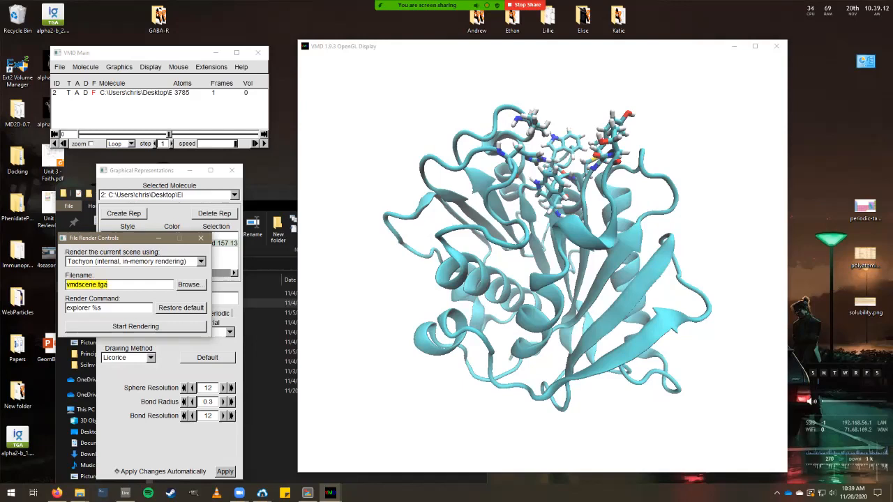
pyautogui.click(108, 285)
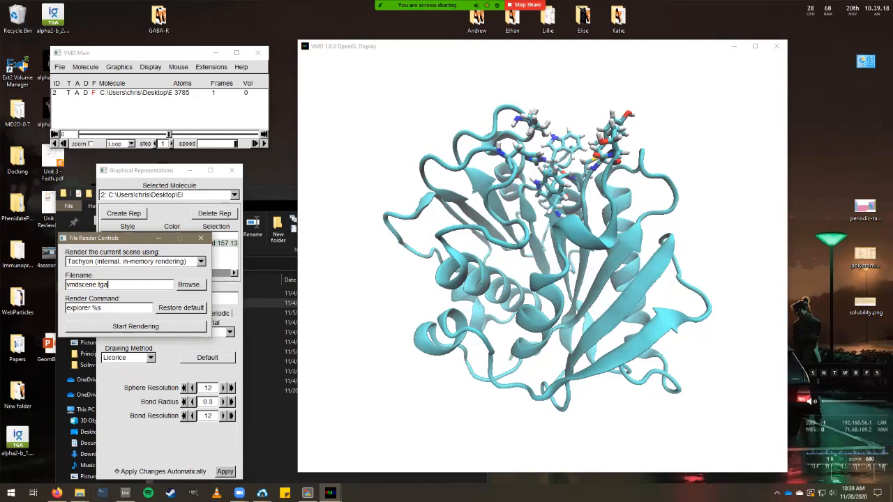
pyautogui.click(188, 285)
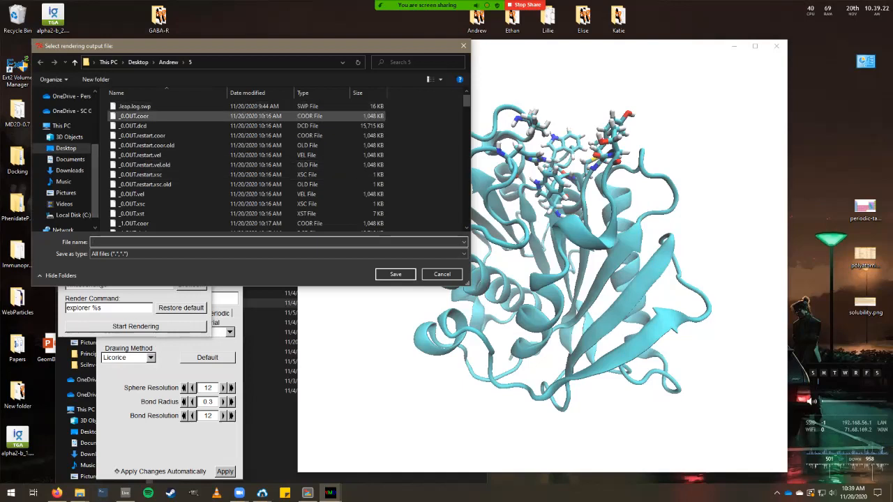
# Set the Tachyon output file to TEST.tga on the Desktop and start rendering.
pyautogui.click(66, 147)
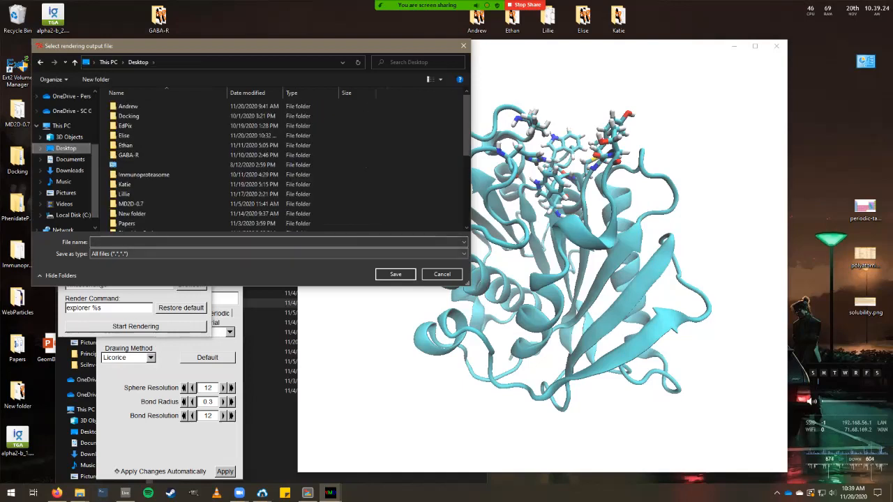
pyautogui.write('TEST.tga')
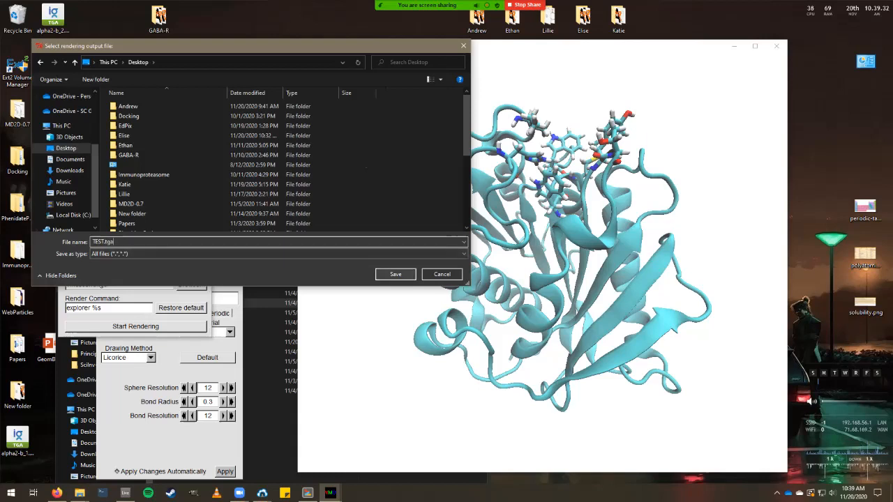
pyautogui.press('Return')
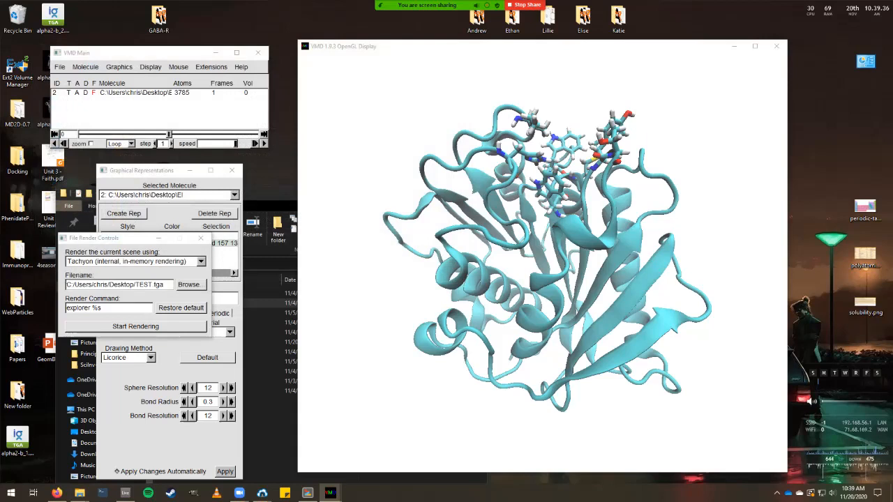
pyautogui.click(135, 325)
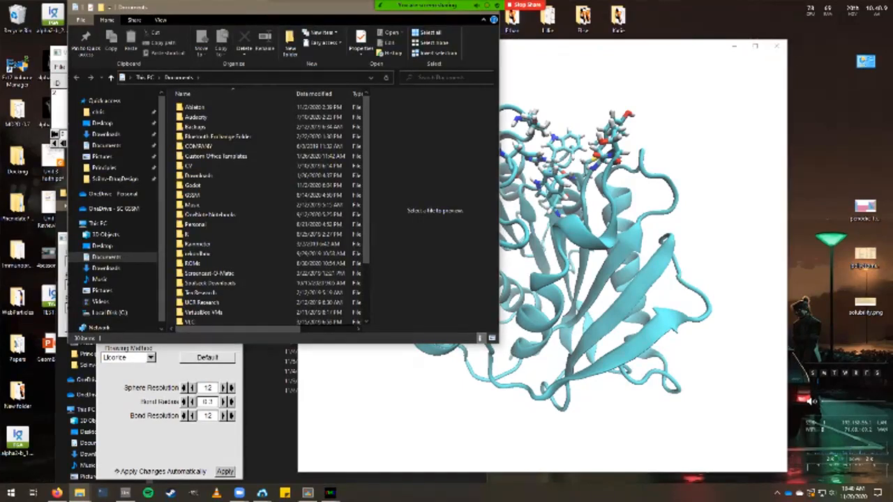
# Move aside and close the Documents folder window that appeared after rendering.
pyautogui.moveTo(438, 6)
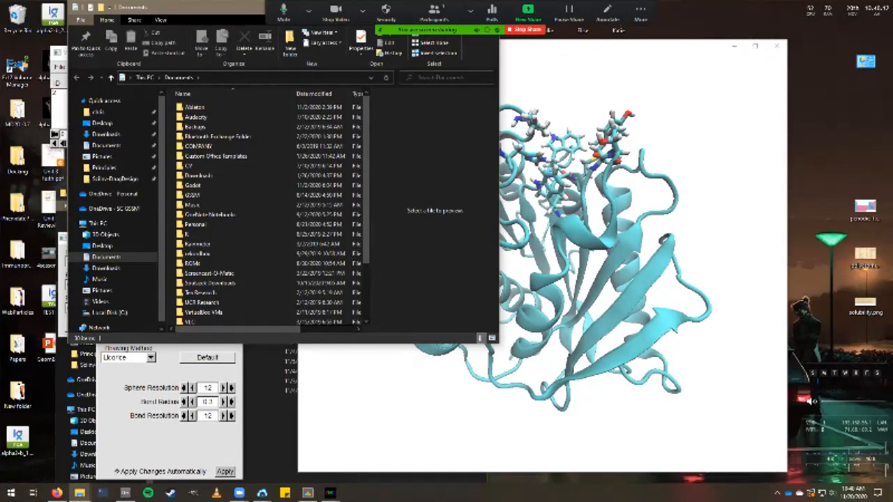
pyautogui.moveTo(209, 7); pyautogui.dragTo(186, 78)
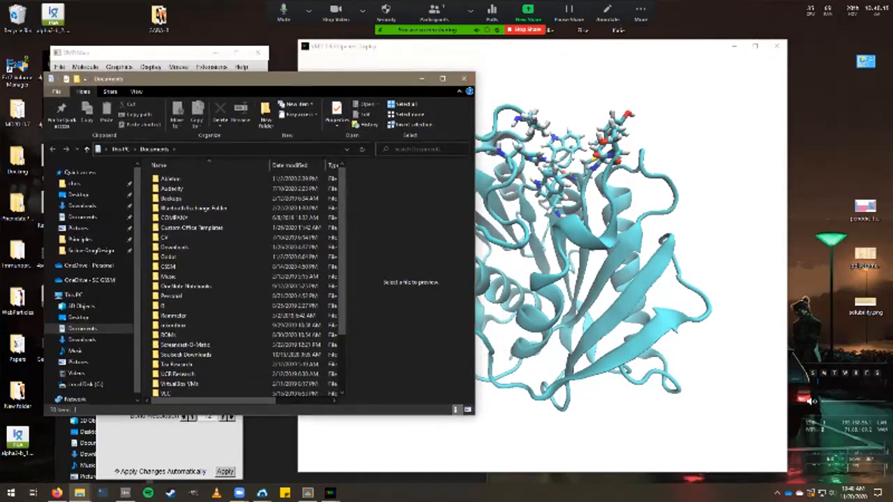
pyautogui.click(463, 79)
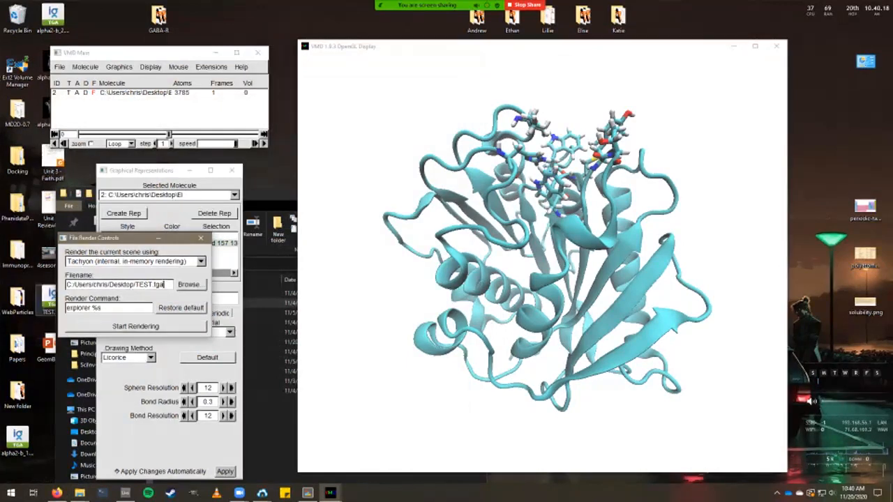
# Open TEST.tga in ImageGlass and place it beside the VMD OpenGL Display.
pyautogui.doubleClick(48, 296)
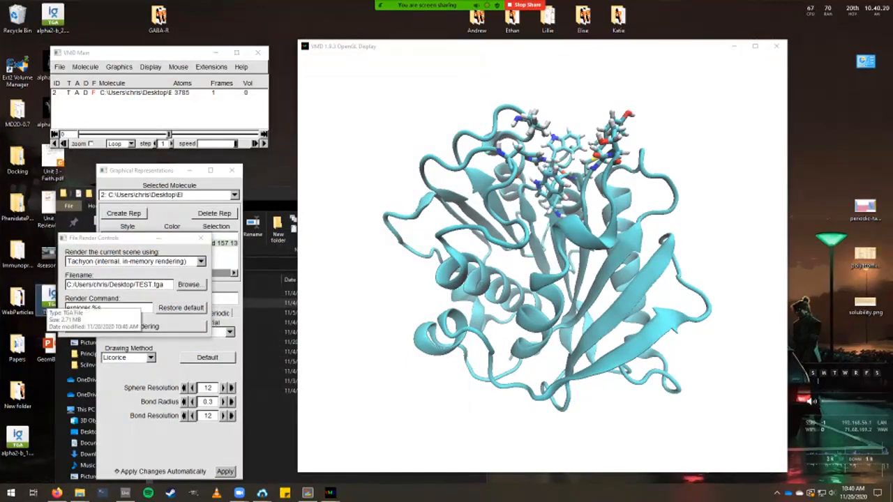
pyautogui.moveTo(331, 69); pyautogui.dragTo(359, 37)
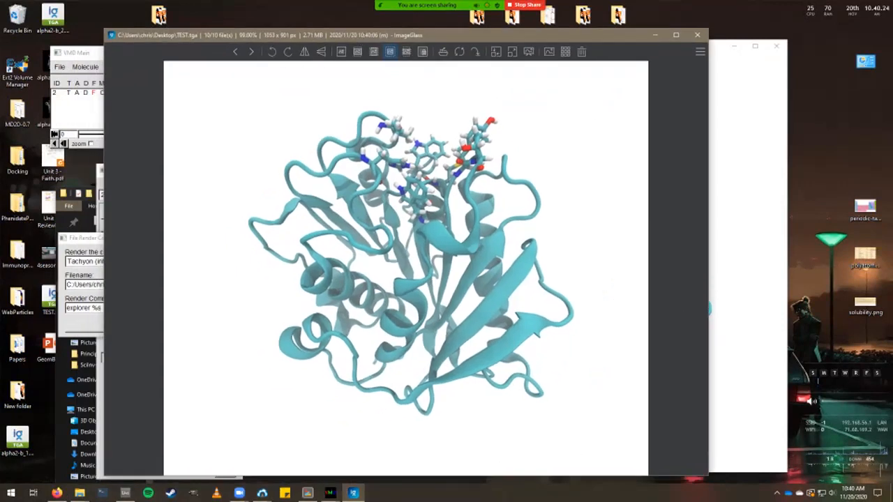
pyautogui.moveTo(353, 37); pyautogui.dragTo(212, 23)
pyautogui.moveTo(586, 49); pyautogui.dragTo(725, 45)
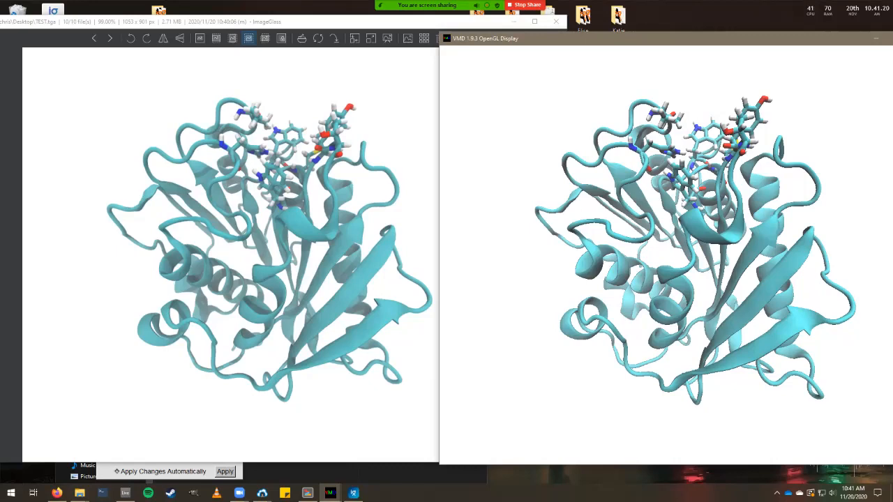
# Close ImageGlass and select clean.pdb in the Explorer folder.
pyautogui.hotkey('alt', 'Tab')
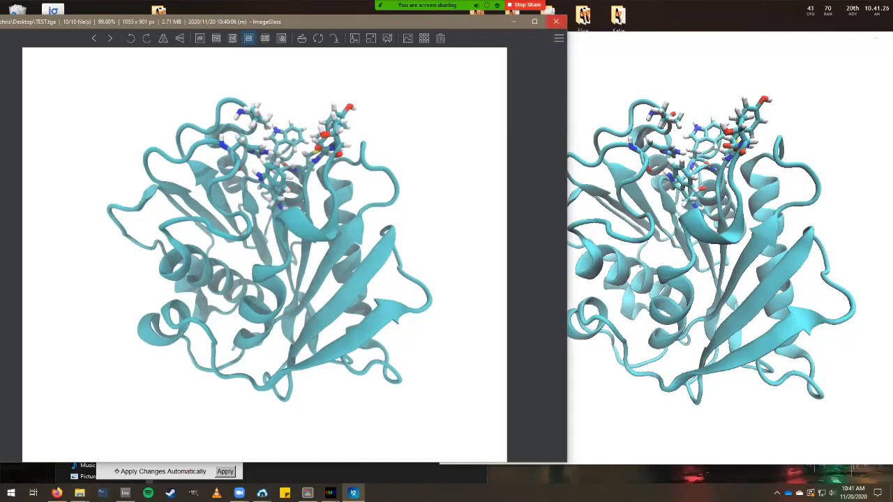
pyautogui.click(556, 21)
pyautogui.click(80, 492)
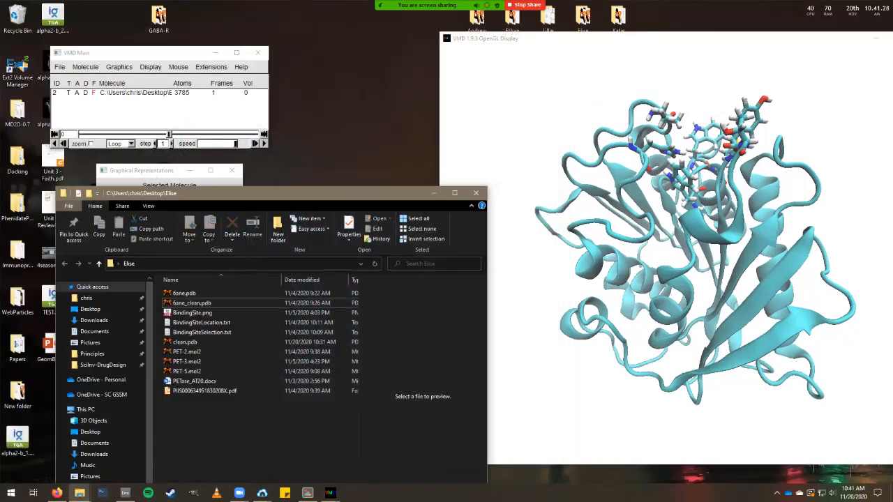
pyautogui.click(185, 341)
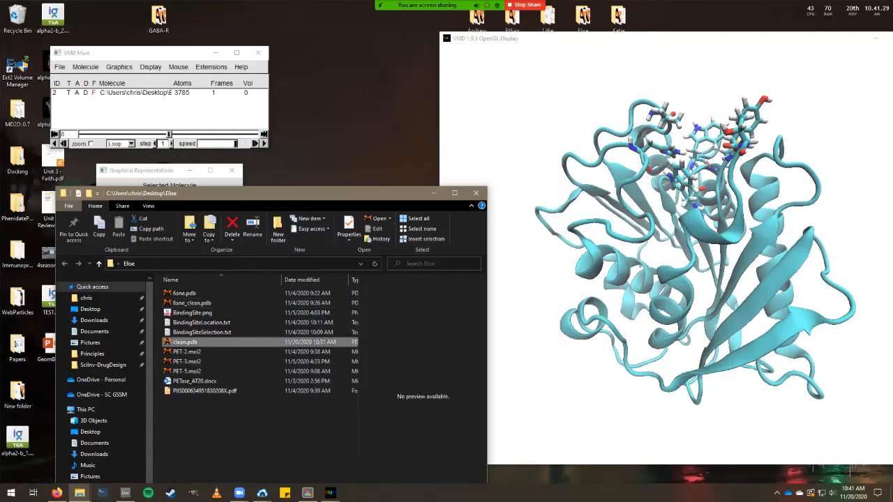
# Drop clean.pdb into VMD, minimize Explorer, and draw the new molecule as VDW spheres.
pyautogui.moveTo(185, 342); pyautogui.dragTo(638, 220)
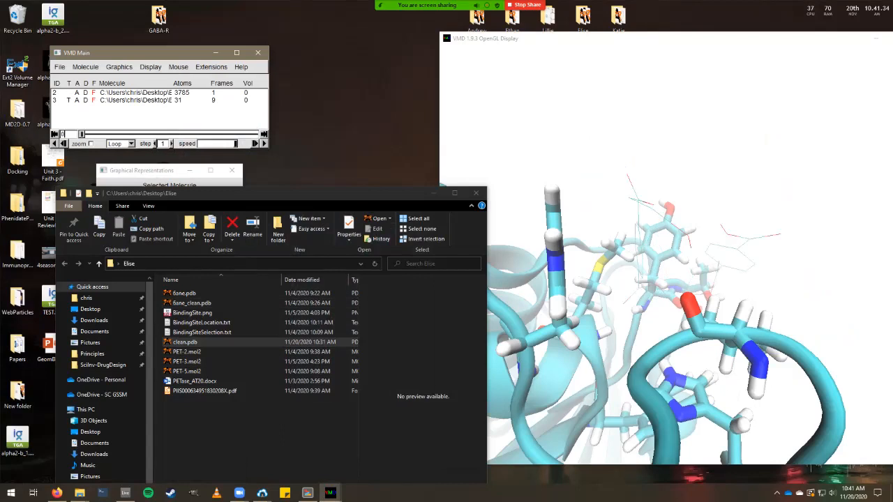
pyautogui.click(446, 189)
pyautogui.press('super+Down')
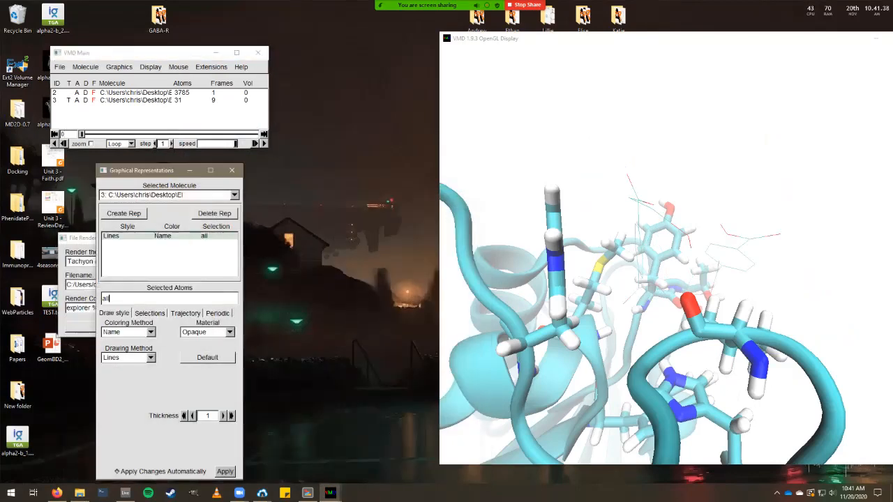
pyautogui.click(128, 357)
pyautogui.click(113, 402)
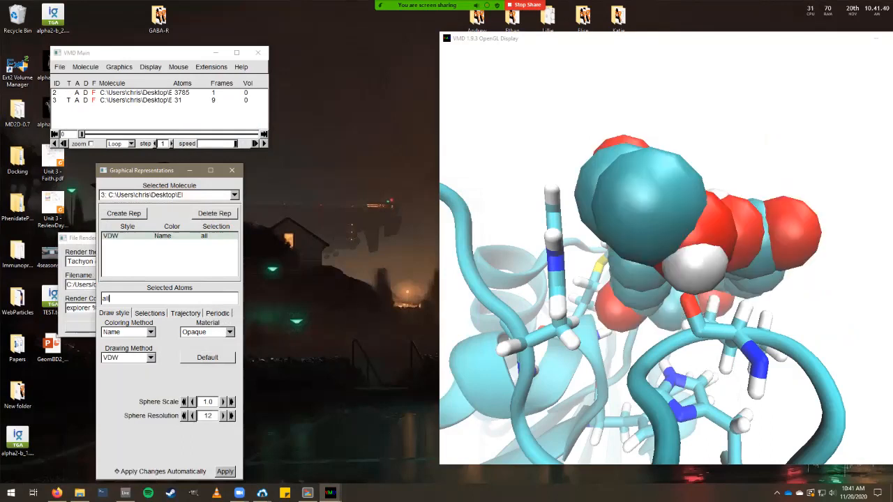
pyautogui.scroll(-8, 666, 251)
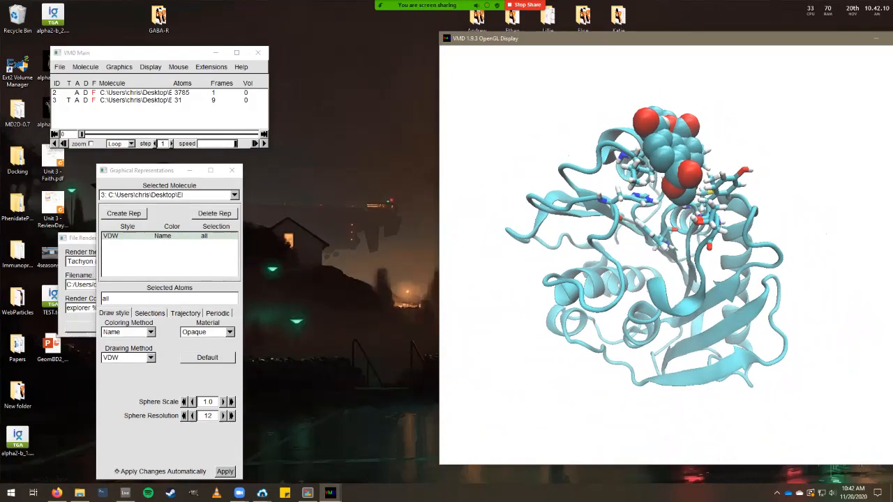
# Try drawing the ligand as CPK with the bond radius raised to 0.8.
pyautogui.click(129, 357)
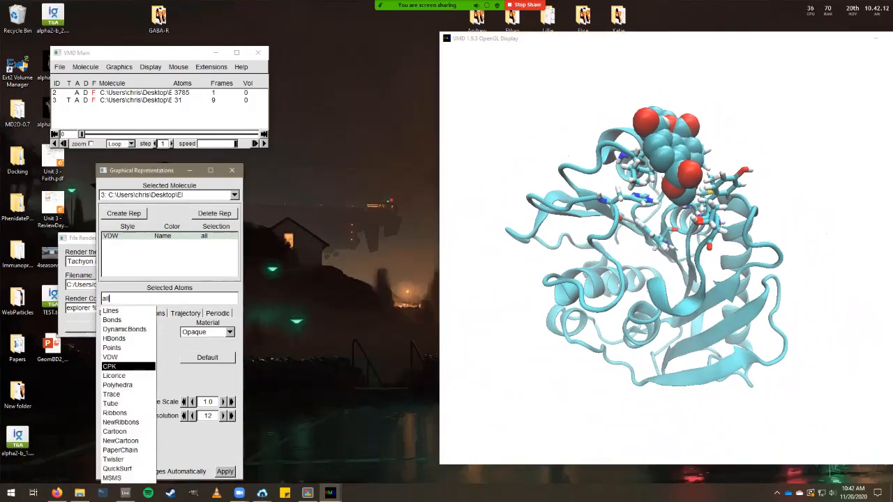
pyautogui.click(125, 368)
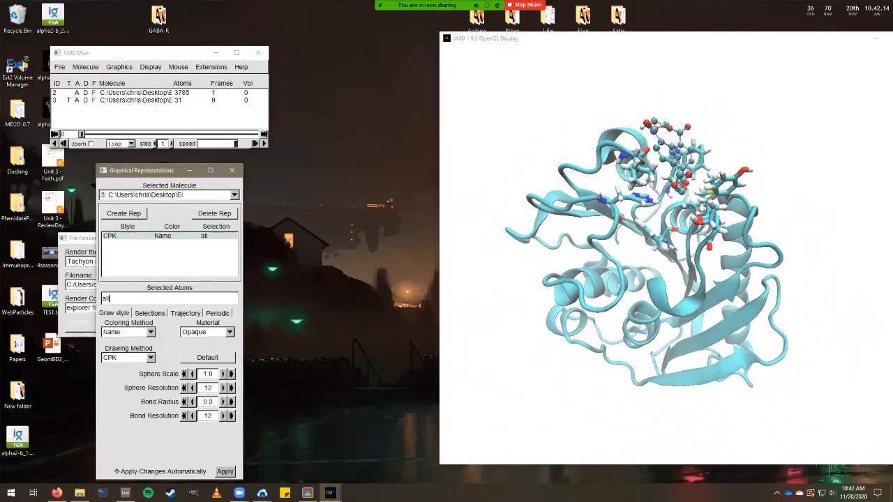
pyautogui.click(223, 401)
pyautogui.click(223, 402)
pyautogui.click(223, 402)
pyautogui.click(223, 402)
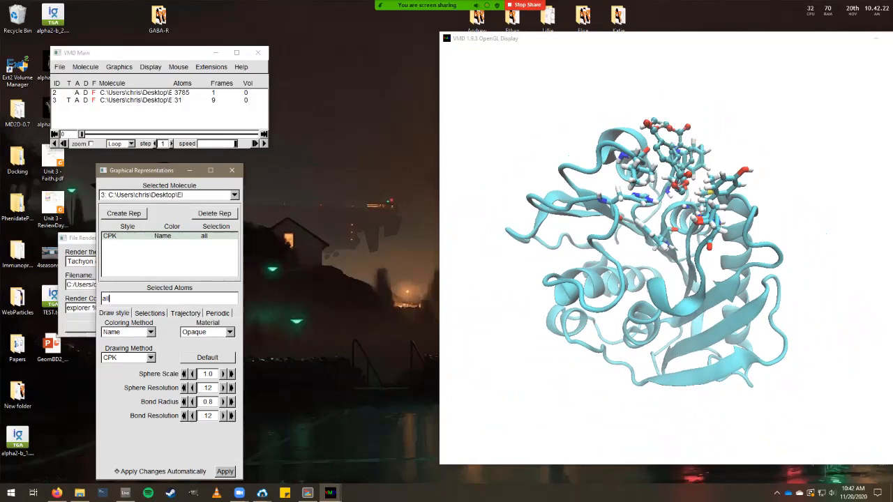
pyautogui.moveTo(642, 251); pyautogui.dragTo(673, 251)
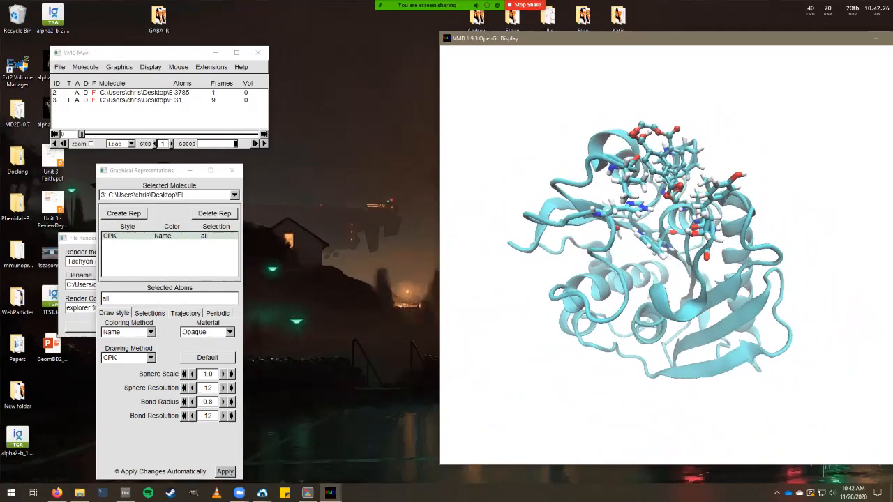
# Switch the ligand back to VDW spheres using the AOEdgy material.
pyautogui.click(128, 357)
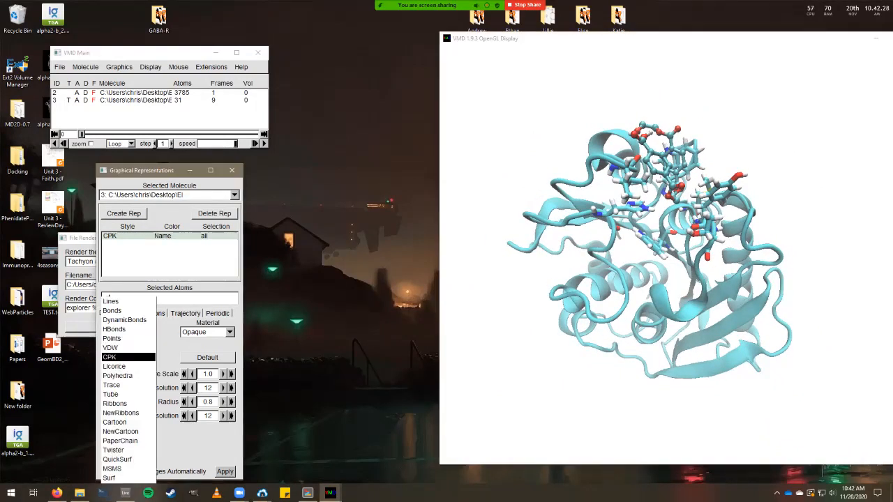
pyautogui.click(118, 348)
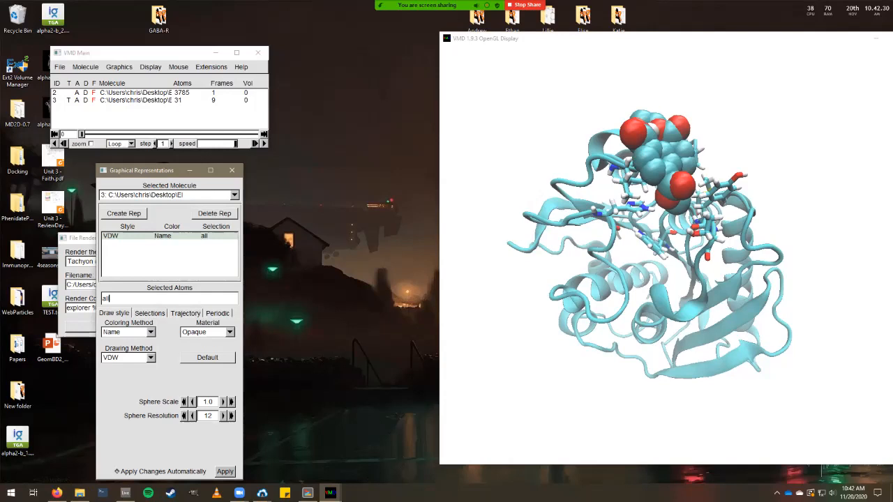
pyautogui.click(208, 332)
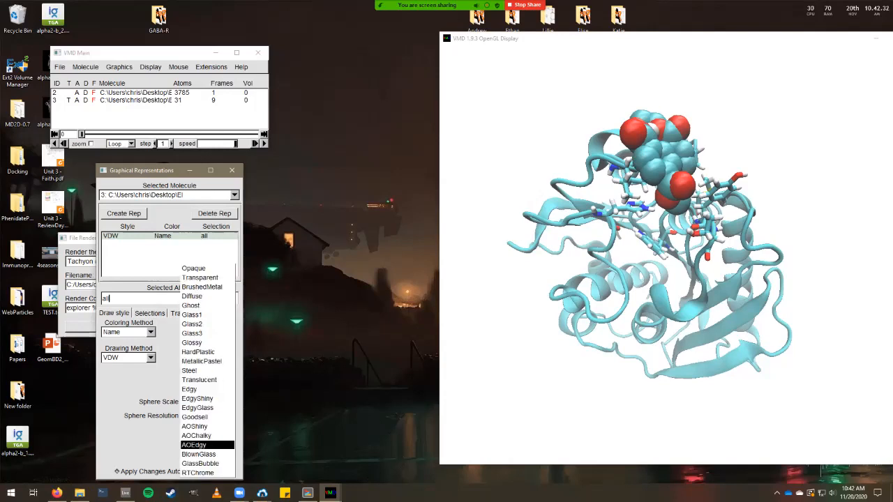
pyautogui.click(202, 450)
pyautogui.moveTo(628, 279); pyautogui.dragTo(732, 279)
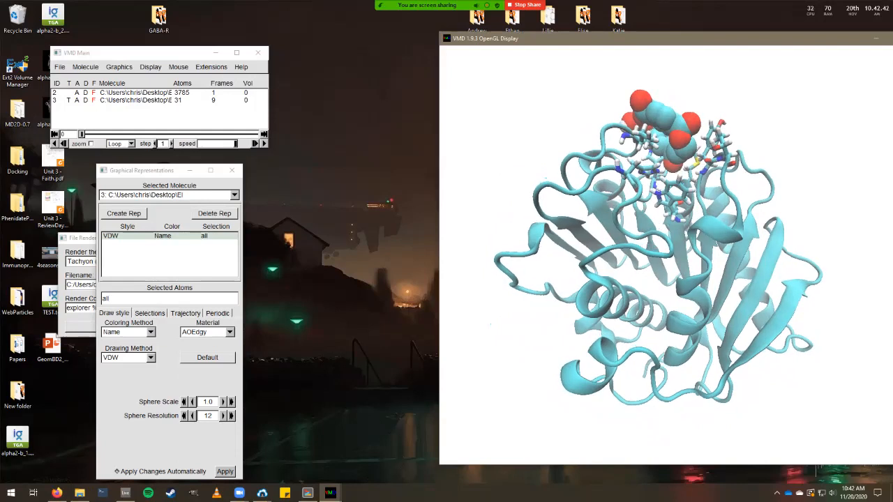
pyautogui.hotkey('alt', 'Tab')
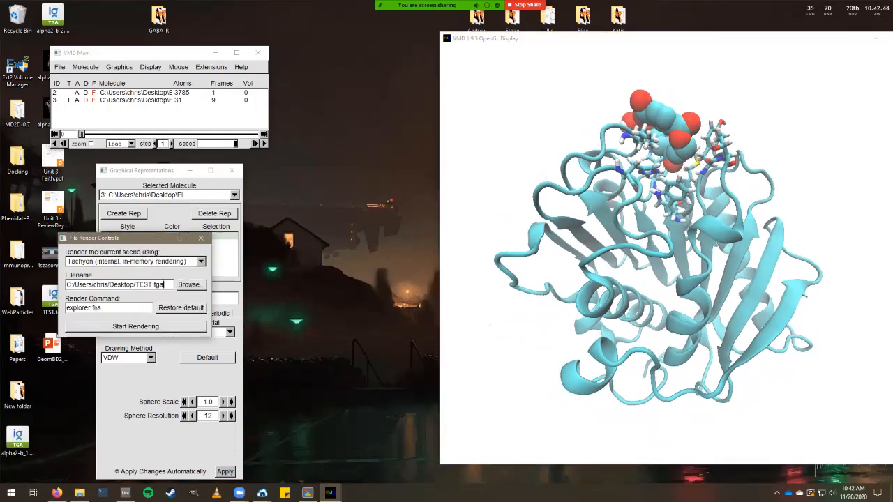
# Change the output filename to TEST2.tga and start the Tachyon render.
pyautogui.press('Right')
pyautogui.write('2')
pyautogui.press('Return')
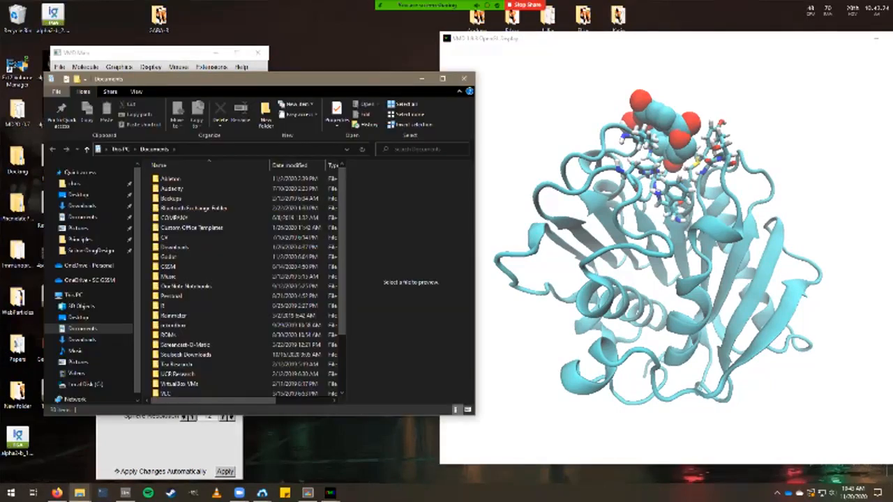
# Close the Documents window, then view TEST2.tga in ImageGlass and close it.
pyautogui.click(463, 78)
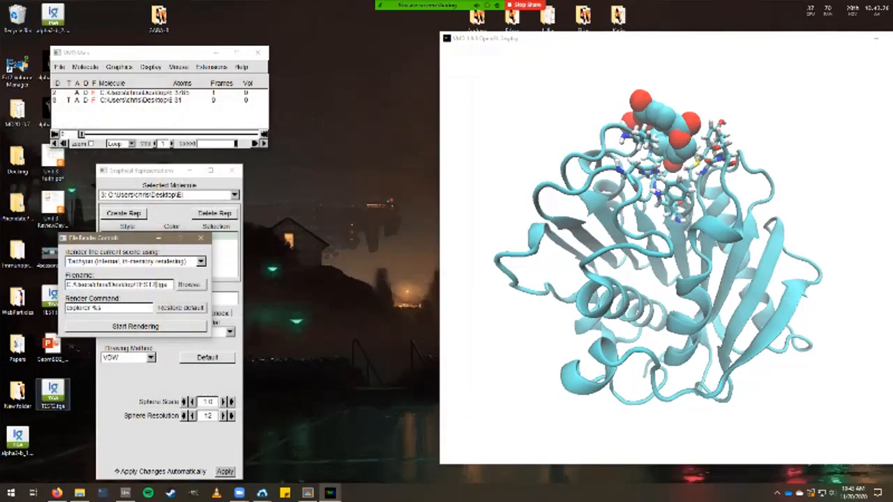
pyautogui.click(52, 394)
pyautogui.doubleClick(53, 394)
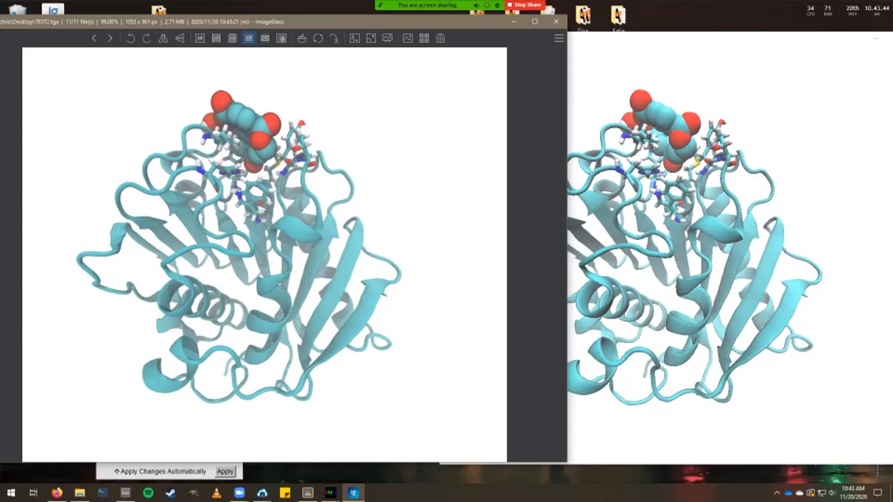
pyautogui.click(555, 21)
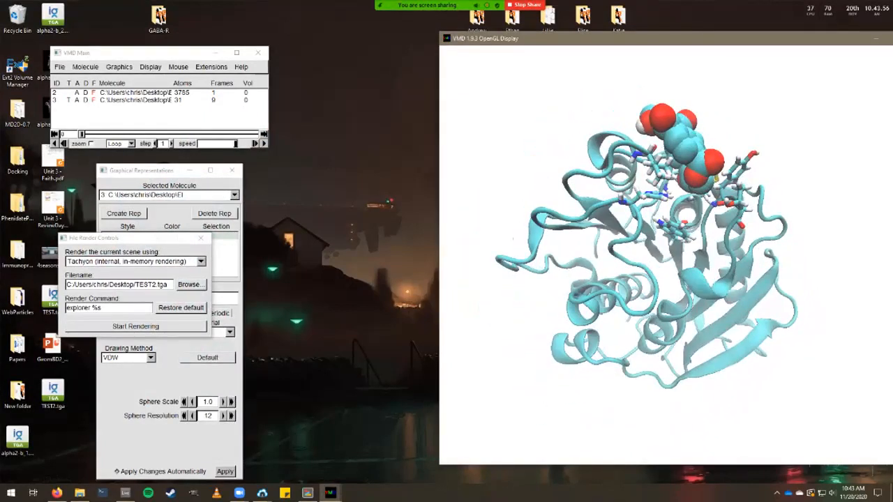
# Toggle off the protein's NewCartoon representation in Graphical Representations.
pyautogui.hotkey('alt', 'Tab')
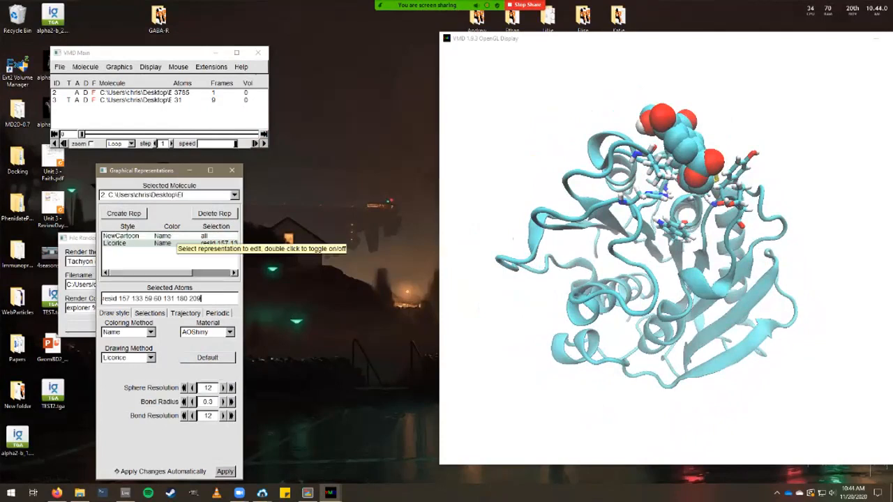
pyautogui.doubleClick(121, 236)
pyautogui.hotkey('alt', 'Tab')
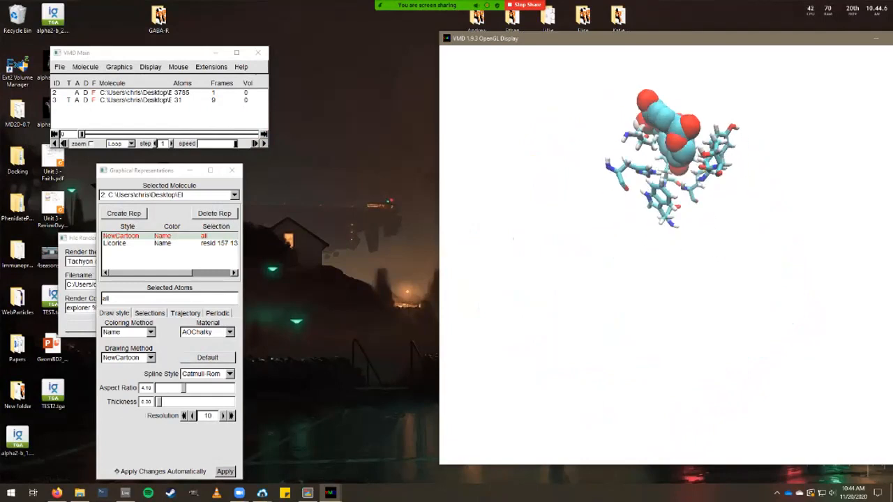
pyautogui.scroll(3, 621, 157)
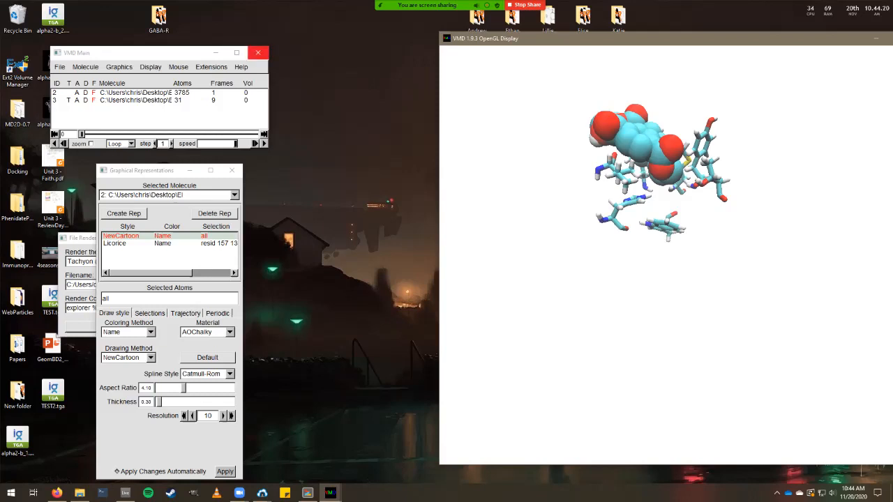
# Move the Representations and Render windows aside and open TEST2.tga in ImageGlass.
pyautogui.moveTo(139, 170); pyautogui.dragTo(315, 166)
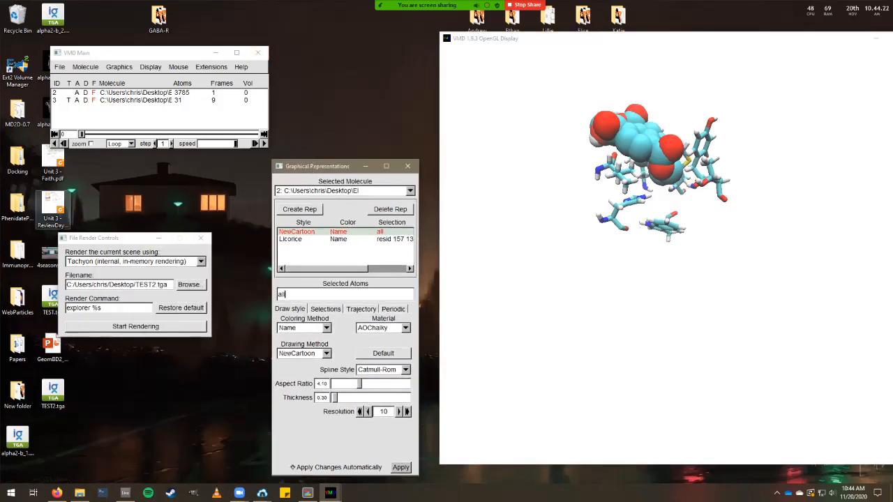
pyautogui.moveTo(83, 238); pyautogui.dragTo(141, 233)
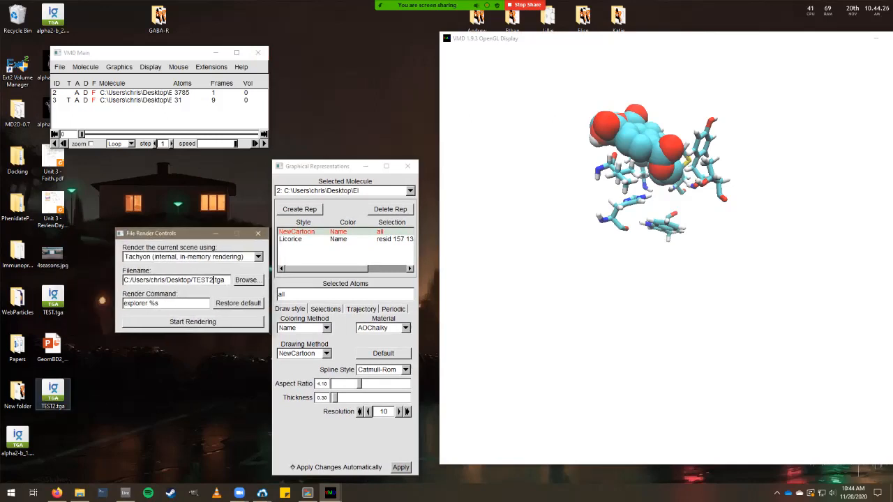
pyautogui.click(52, 394)
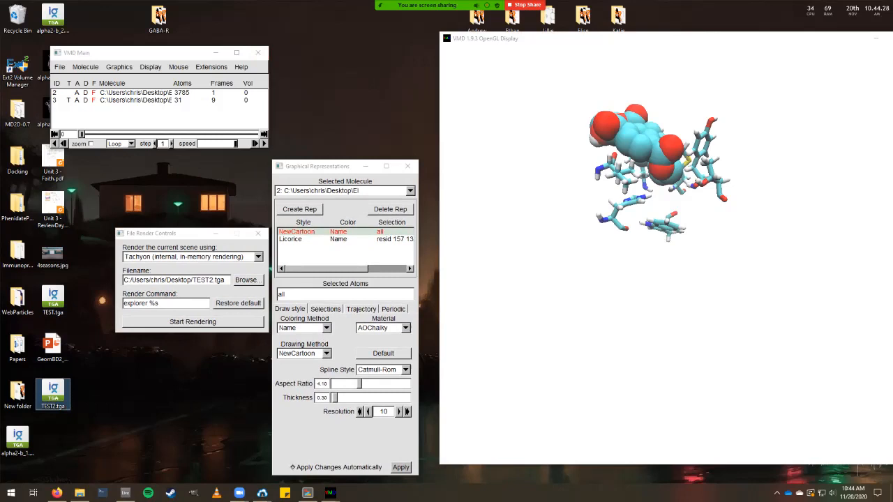
pyautogui.doubleClick(53, 394)
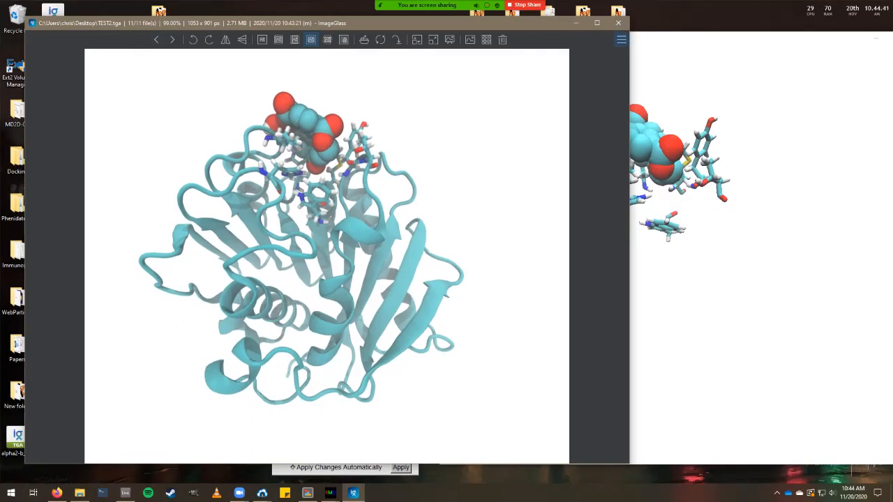
# Save the image as PNG via File > Save image as, then close ImageGlass.
pyautogui.click(621, 40)
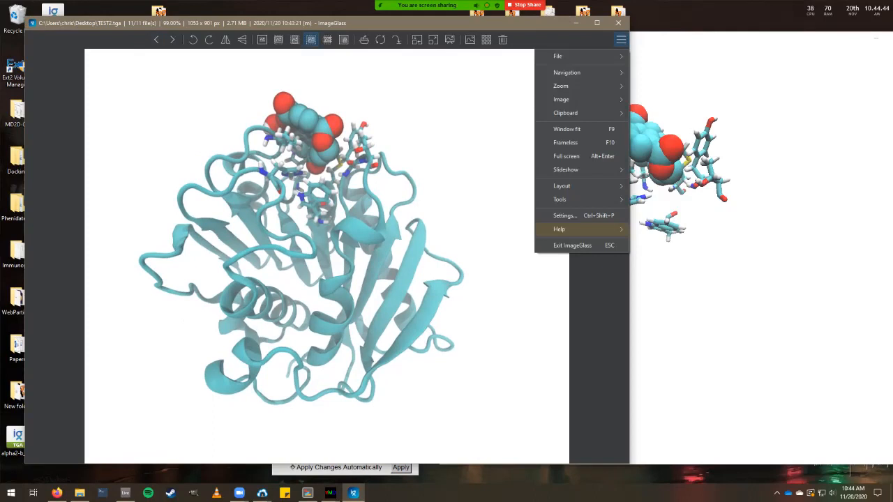
pyautogui.moveTo(558, 55)
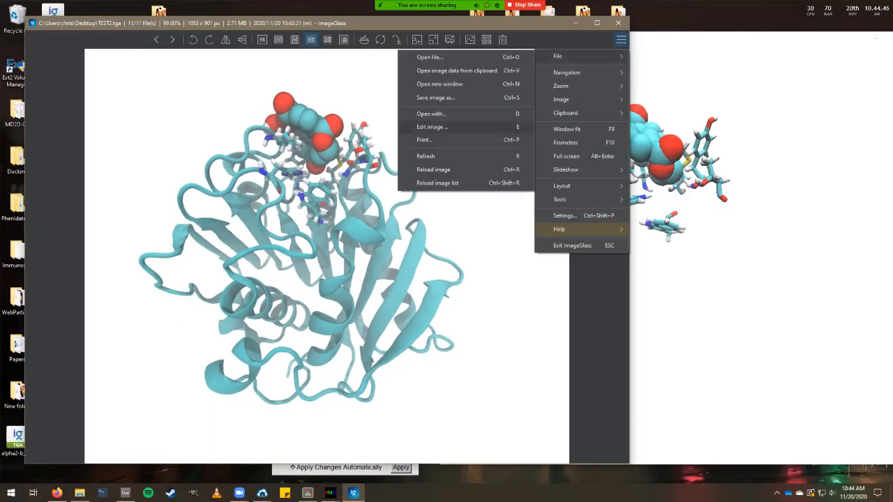
pyautogui.click(435, 98)
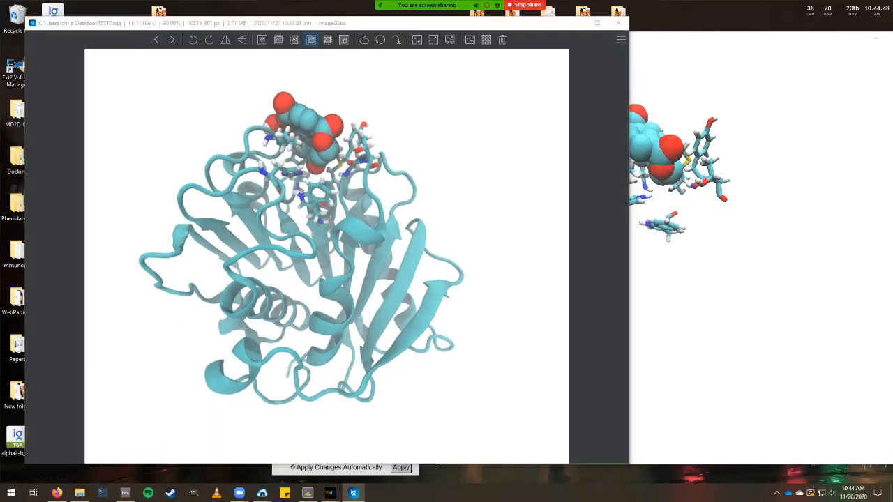
pyautogui.press('Tab')
pyautogui.hotkey('alt', 'Down')
pyautogui.press('Down')
pyautogui.press('Down')
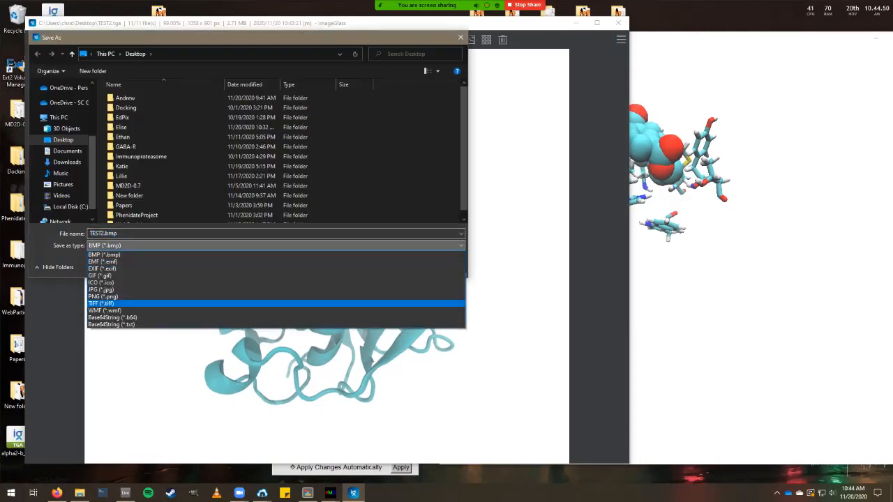
pyautogui.press('Return')
pyautogui.press('Return')
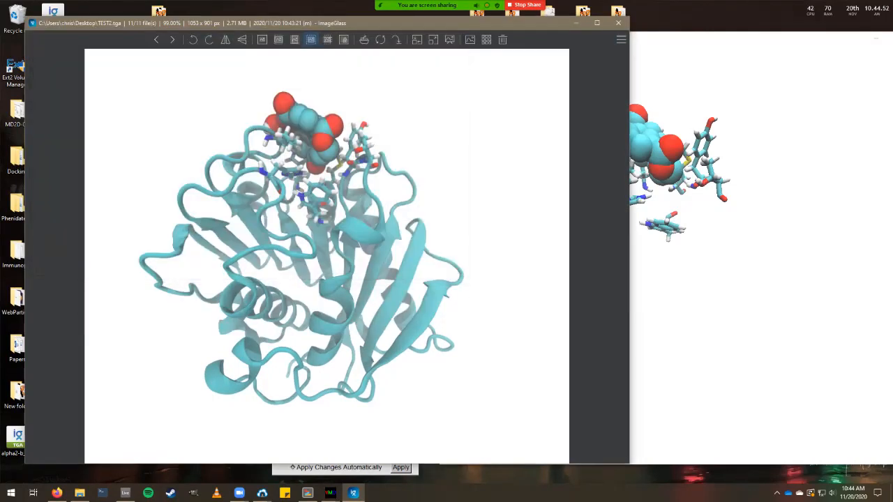
pyautogui.click(618, 23)
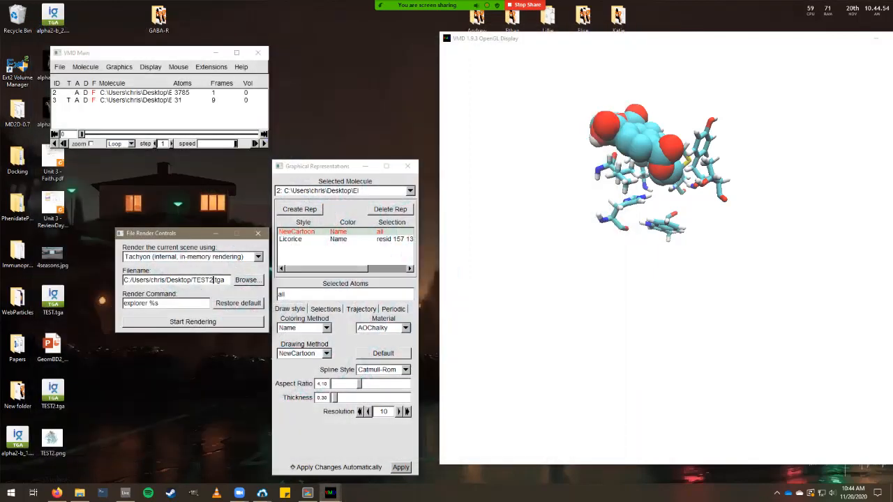
# Open TEST2.png from the desktop to check it, then close the viewer.
pyautogui.click(51, 439)
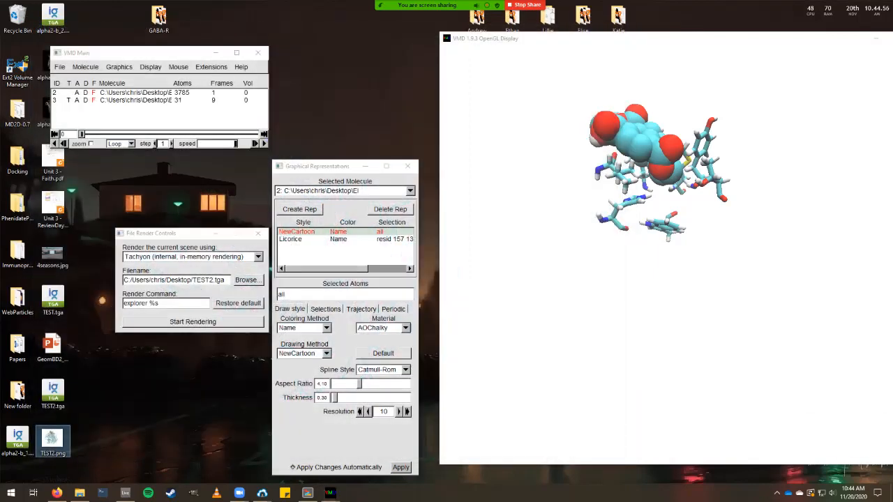
pyautogui.press('Return')
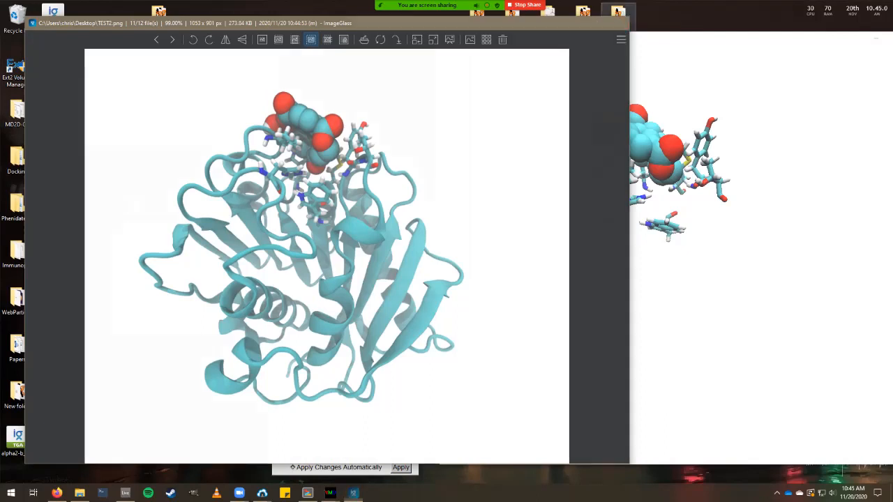
pyautogui.click(618, 23)
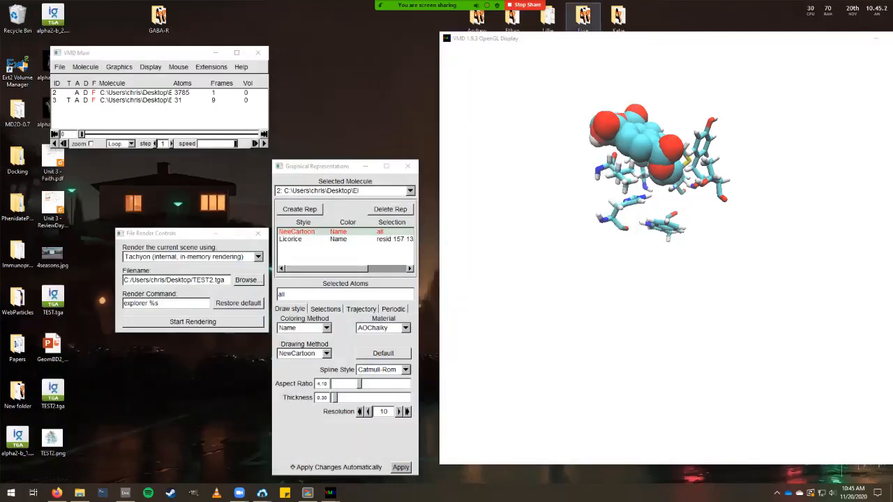
pyautogui.moveTo(544, 28)
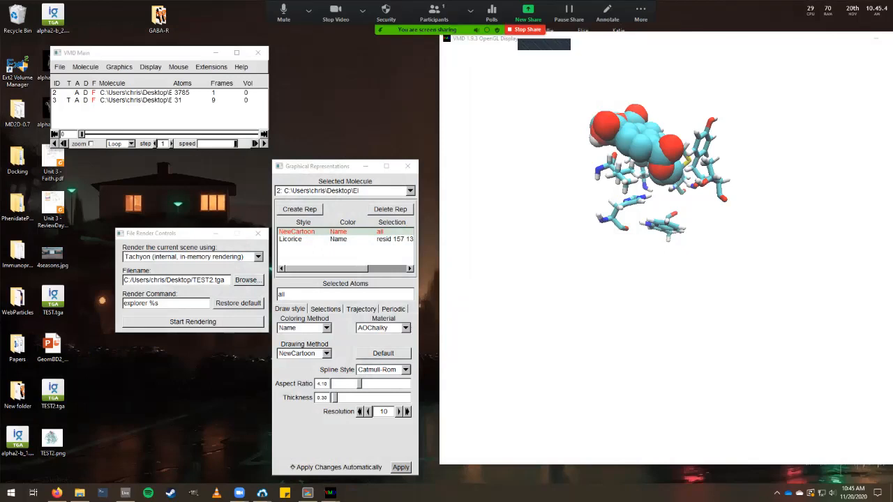